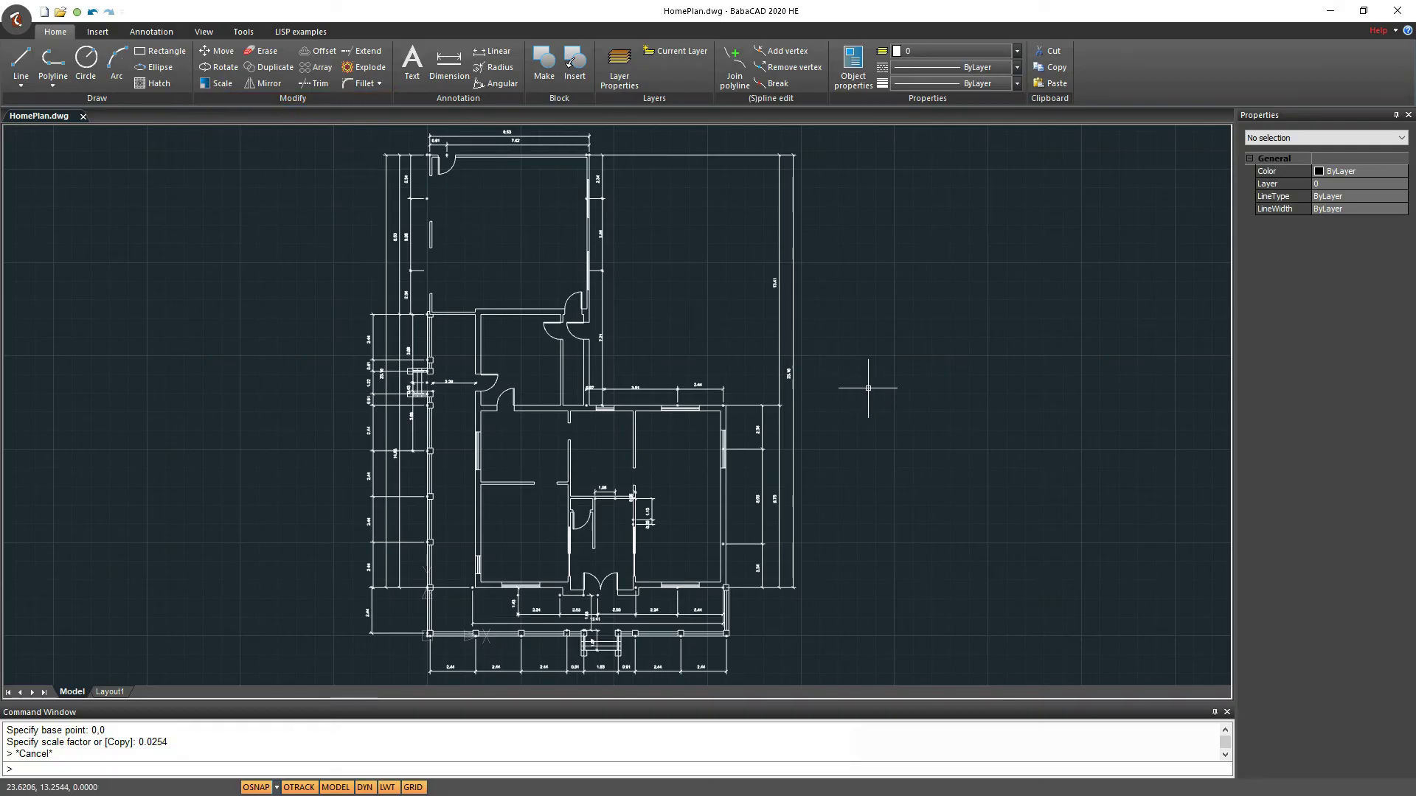
Fit the whole home plan with Zoom Extent, then switch to the Layout1 paper sheet.
{"action": "left_click", "coordinate": [855, 392]}
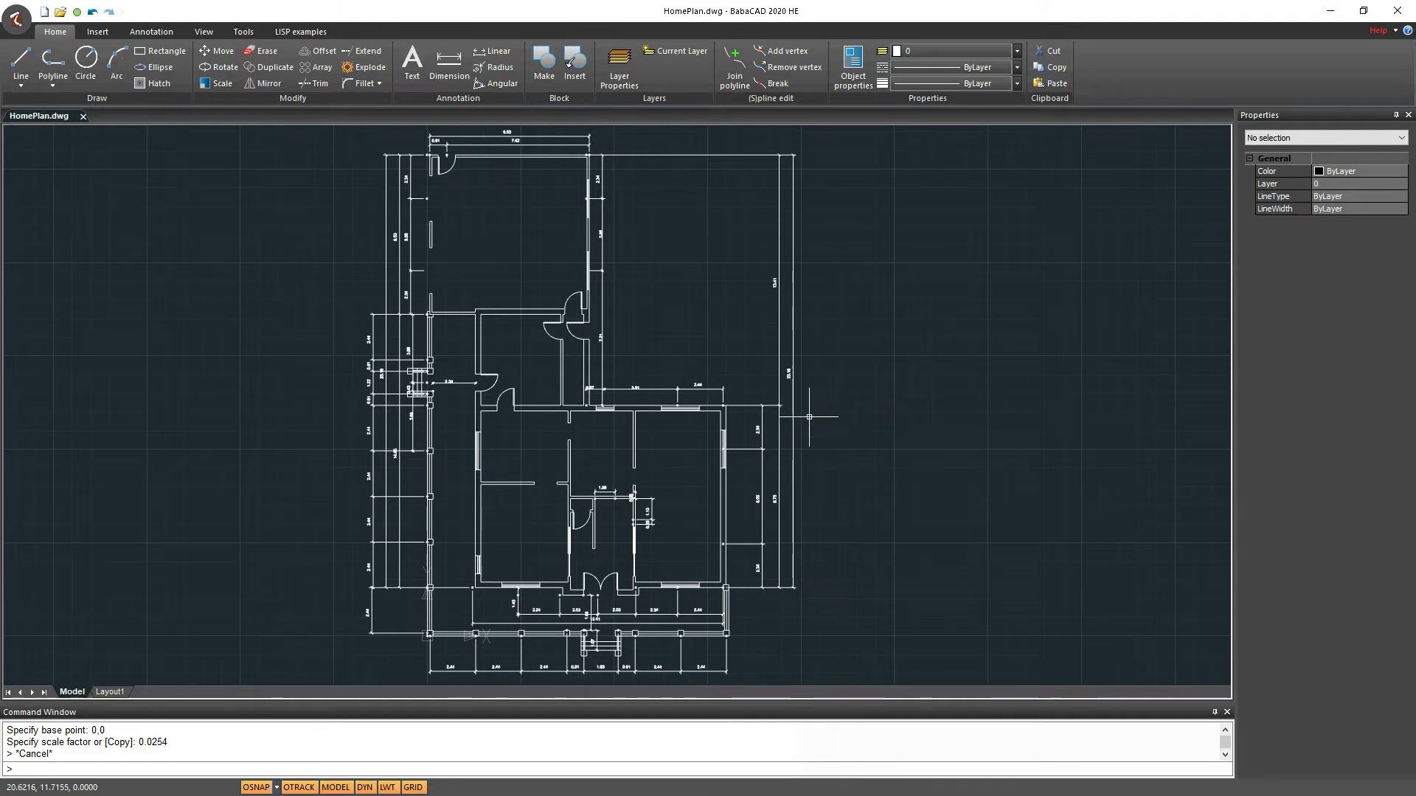
{"action": "scroll", "coordinate": [723, 395], "scroll_direction": "up", "scroll_amount": 3}
{"action": "scroll", "coordinate": [796, 417], "scroll_direction": "up", "scroll_amount": 2}
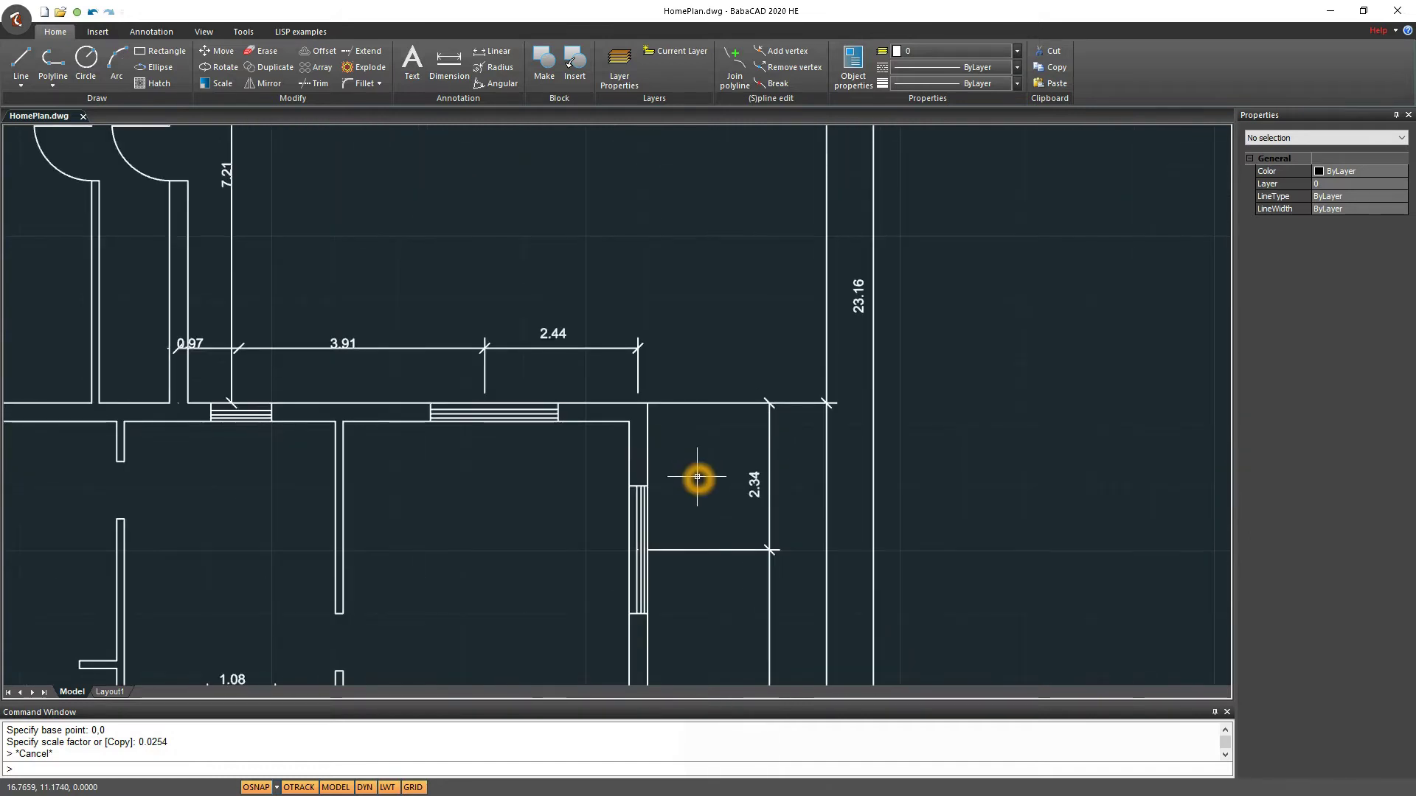
{"action": "middle_click_drag", "start_coordinate": [568, 499], "coordinate": [741, 359]}
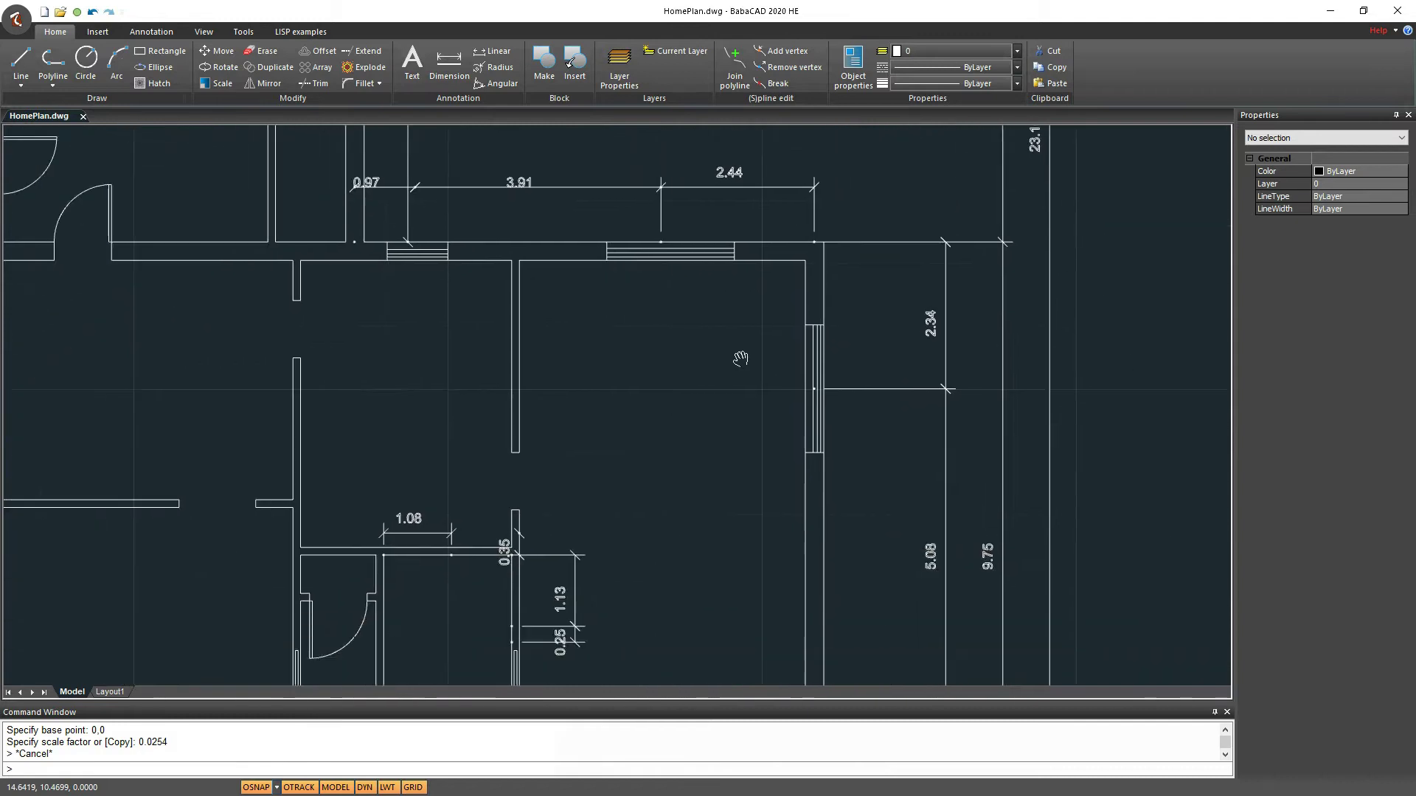
{"action": "mouse_move", "coordinate": [654, 465]}
{"action": "middle_mouse_down"}
{"action": "mouse_move", "coordinate": [733, 354]}
{"action": "mouse_move", "coordinate": [785, 237]}
{"action": "middle_mouse_up"}
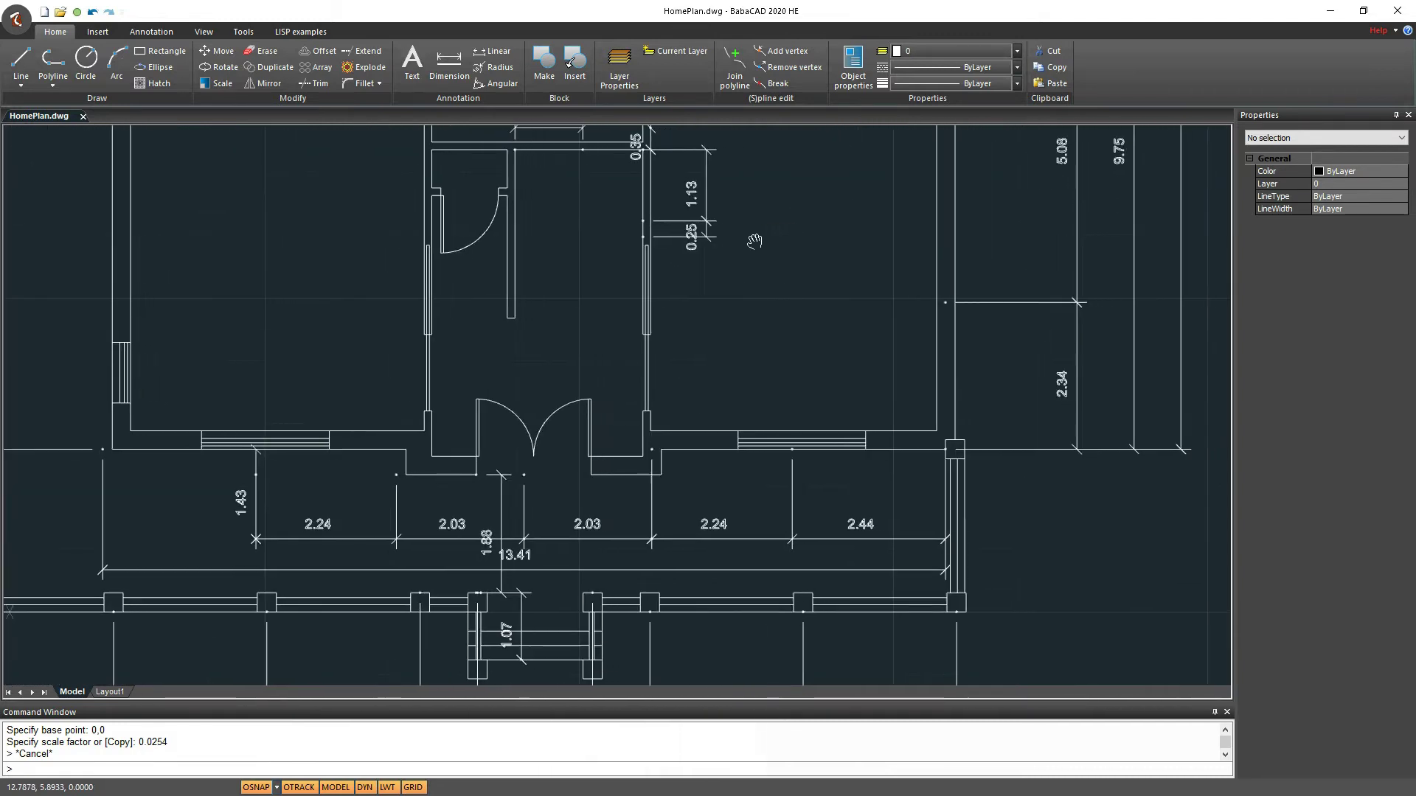
{"action": "scroll", "coordinate": [782, 310], "scroll_direction": "down", "scroll_amount": 1}
{"action": "middle_click_drag", "start_coordinate": [822, 254], "coordinate": [643, 453]}
{"action": "right_click", "coordinate": [637, 332]}
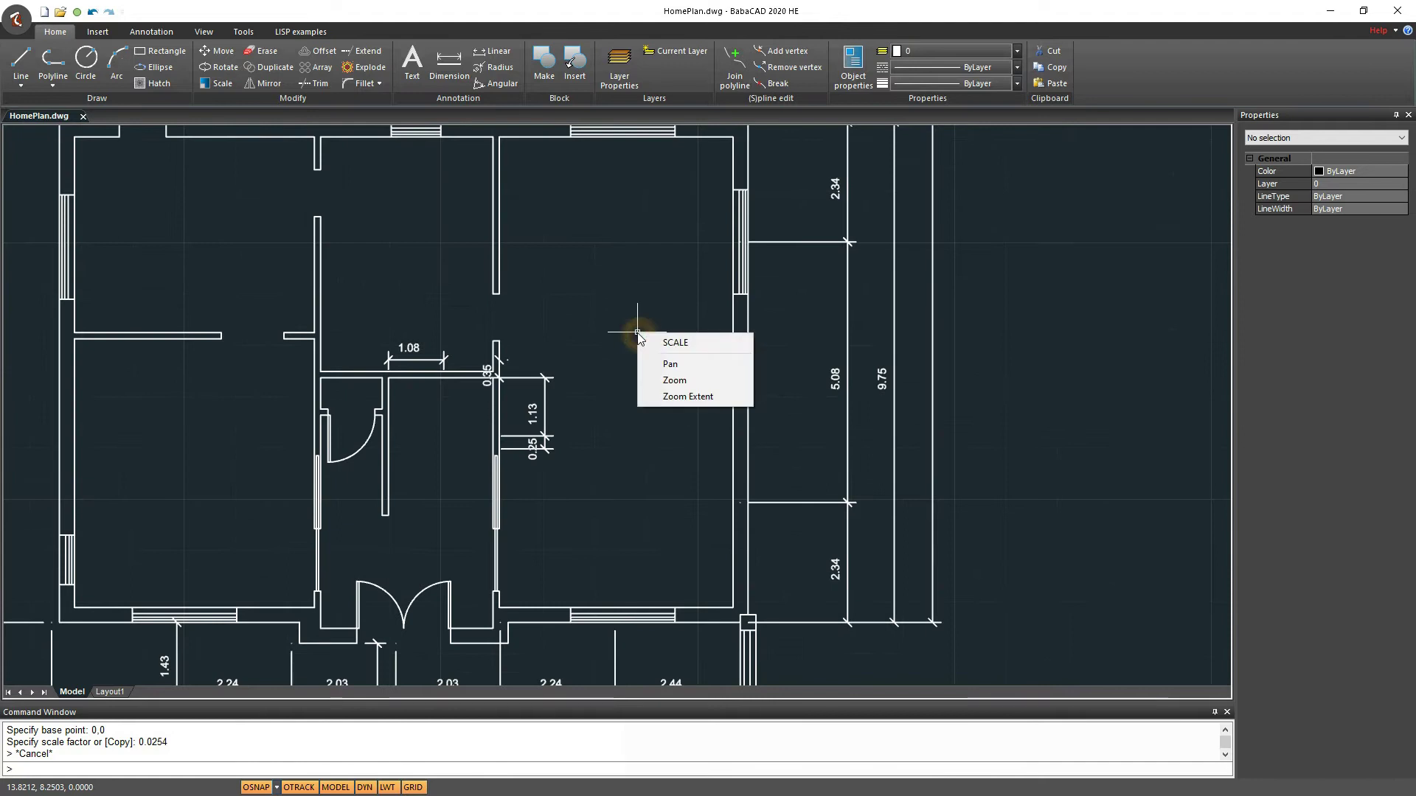
{"action": "left_click", "coordinate": [726, 397]}
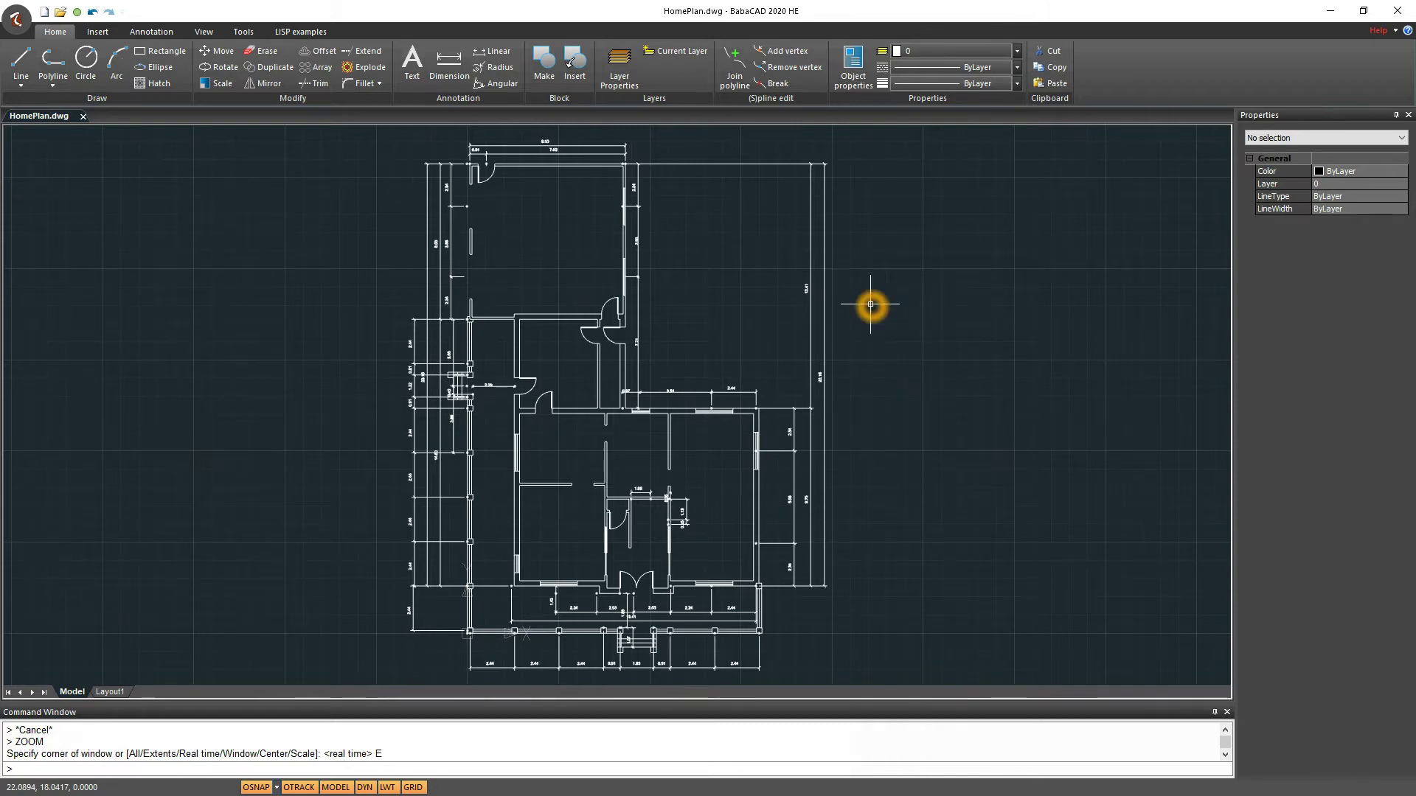
{"action": "left_click", "coordinate": [118, 694]}
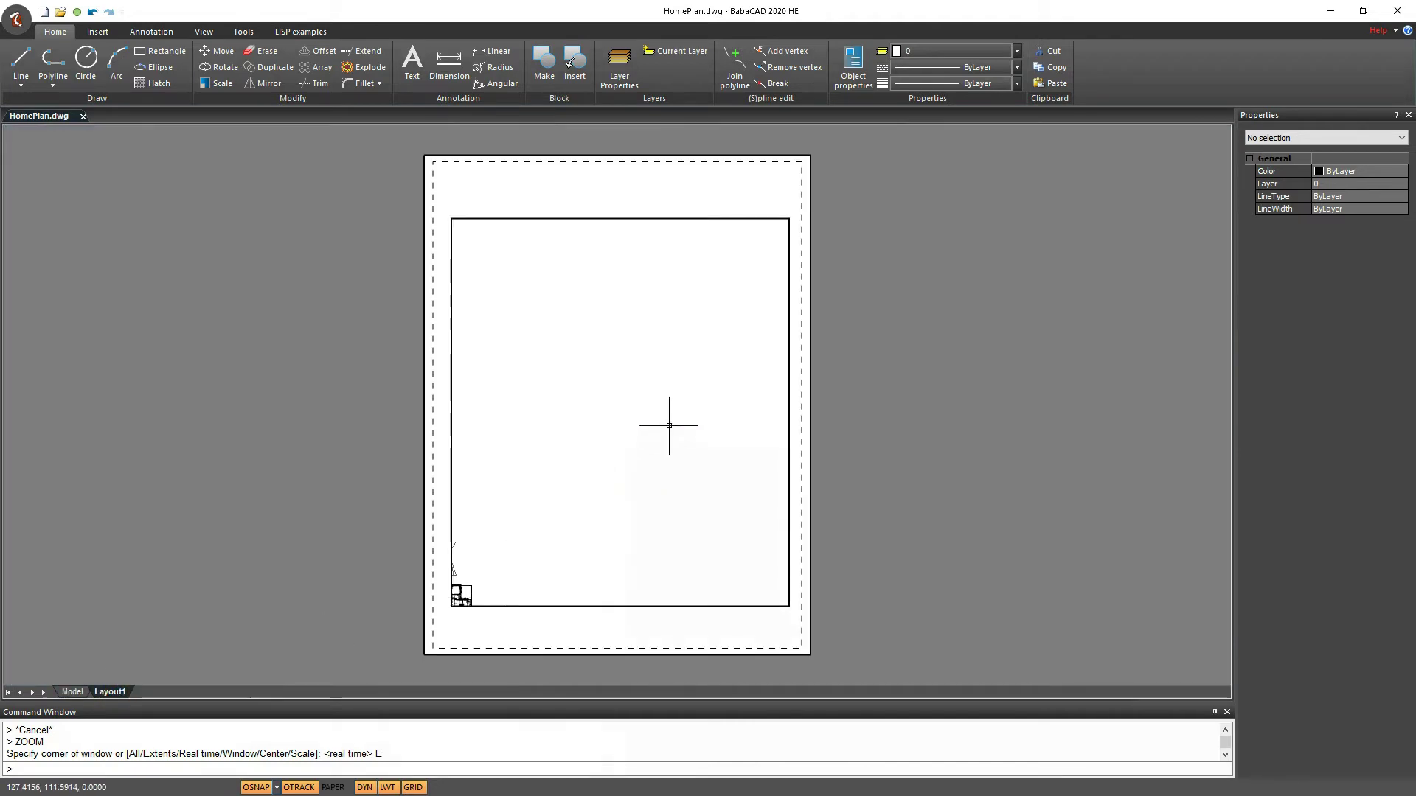
Stretch the viewport's top-left and top-right corners out to the printable margins.
{"action": "left_click", "coordinate": [543, 219]}
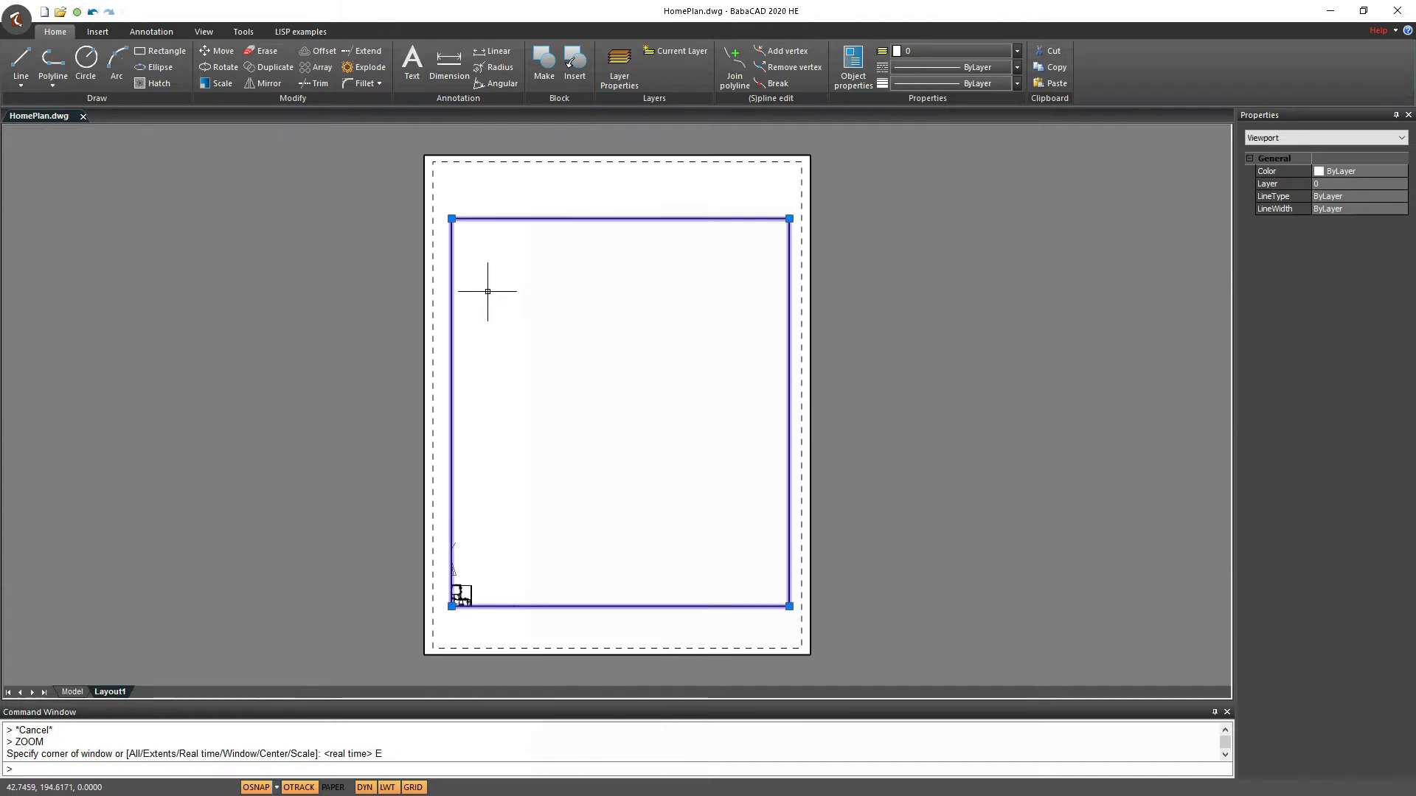
{"action": "scroll", "coordinate": [494, 194], "scroll_direction": "up", "scroll_amount": 2}
{"action": "left_click", "coordinate": [416, 237]}
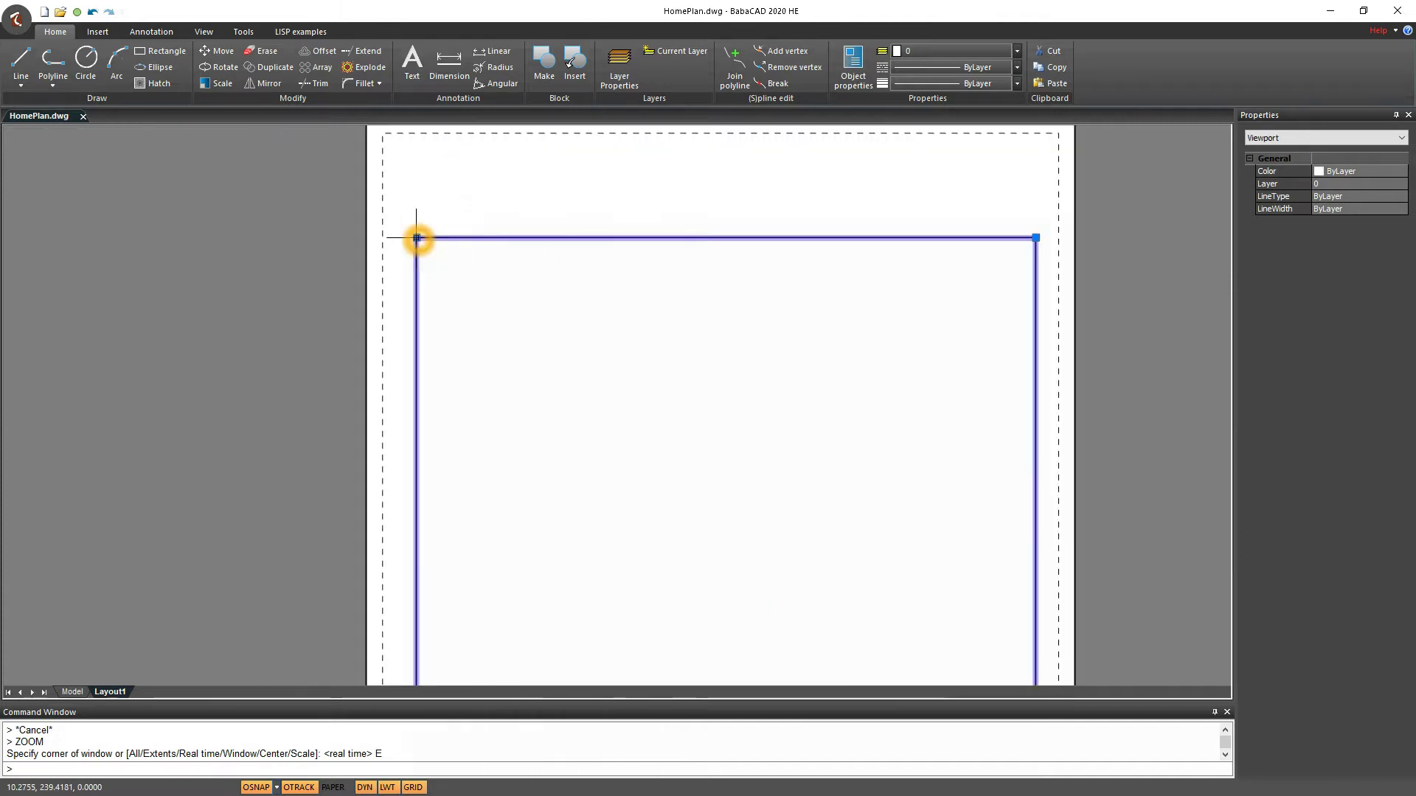
{"action": "scroll", "coordinate": [421, 240], "scroll_direction": "down", "scroll_amount": 2}
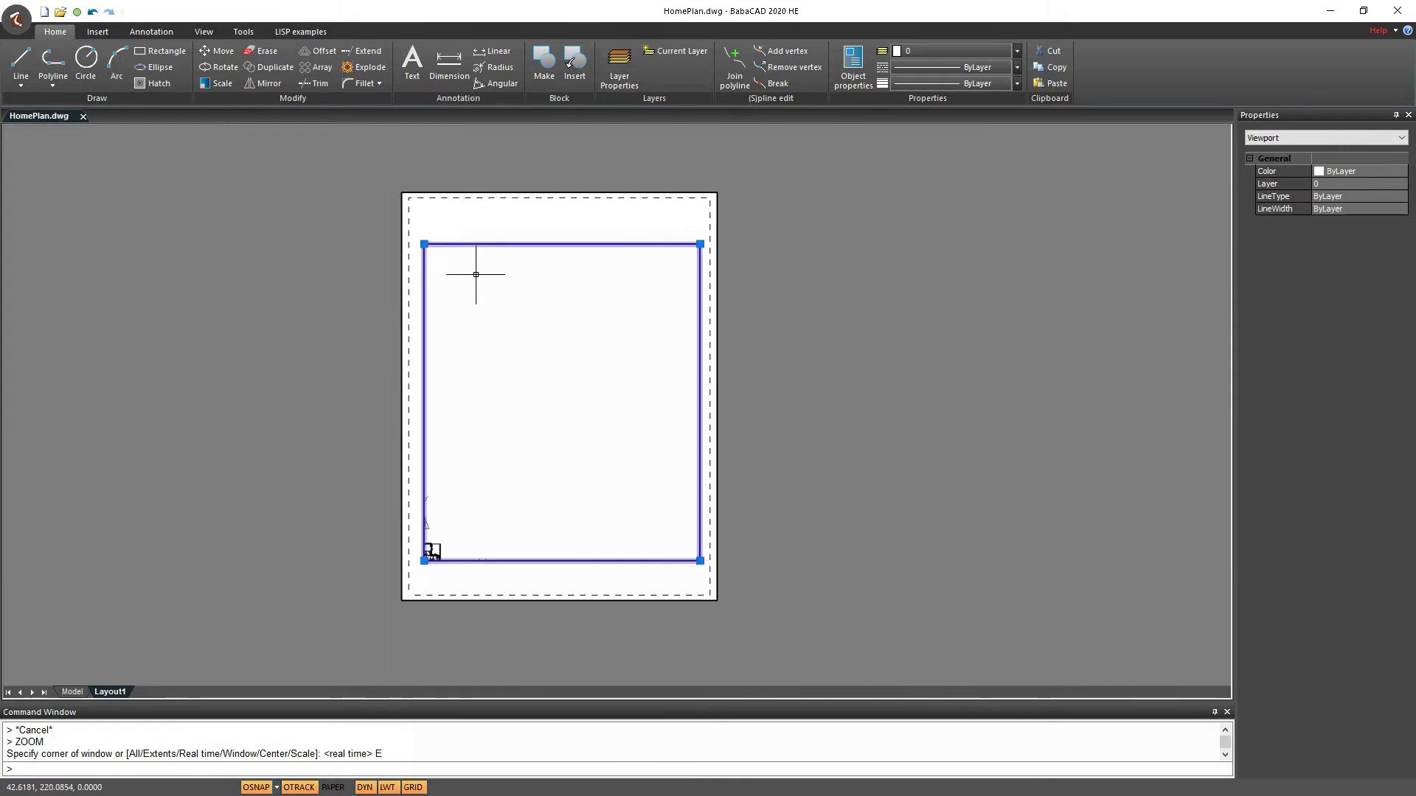
{"action": "left_click", "coordinate": [425, 245]}
{"action": "left_click", "coordinate": [412, 250]}
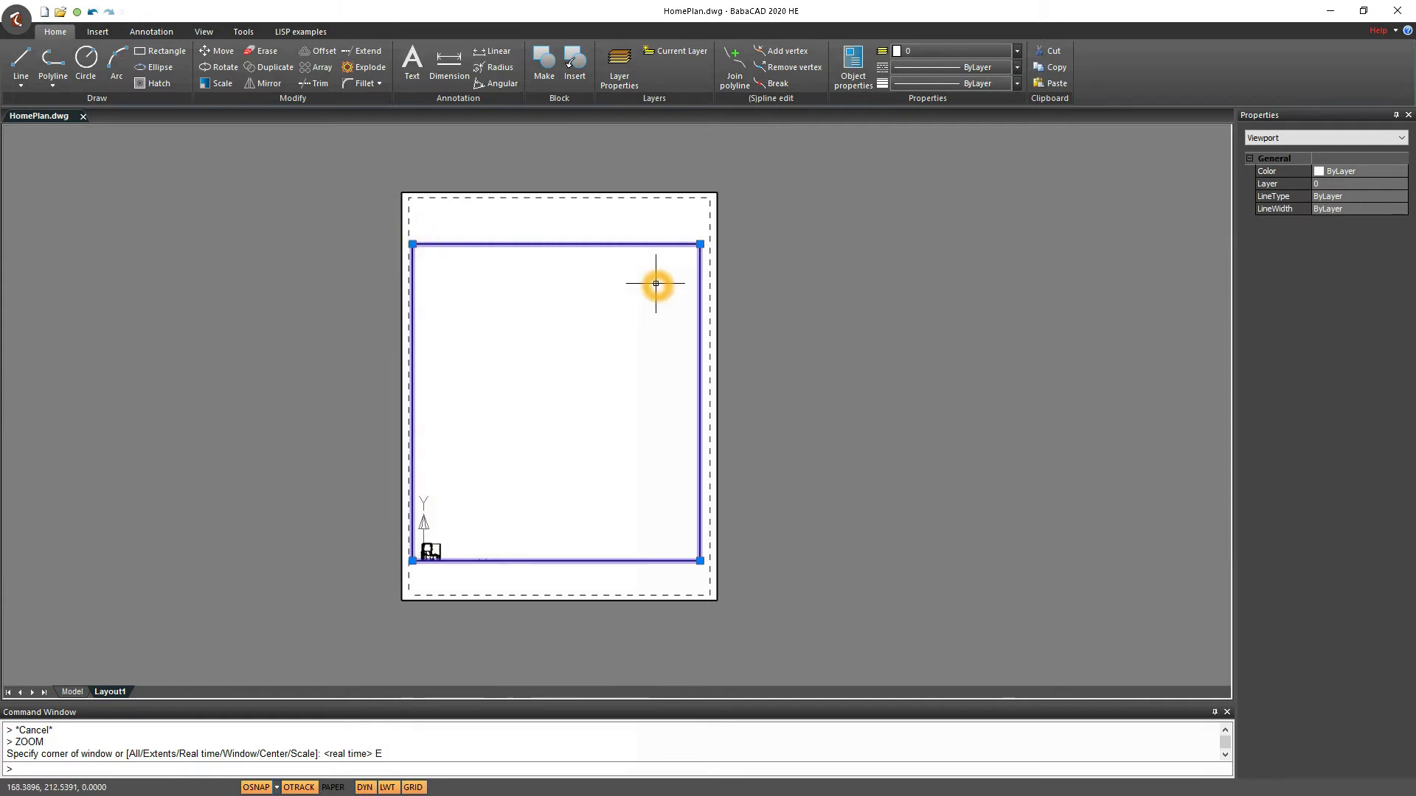
{"action": "scroll", "coordinate": [416, 242], "scroll_direction": "up", "scroll_amount": 1}
{"action": "left_click", "coordinate": [843, 243]}
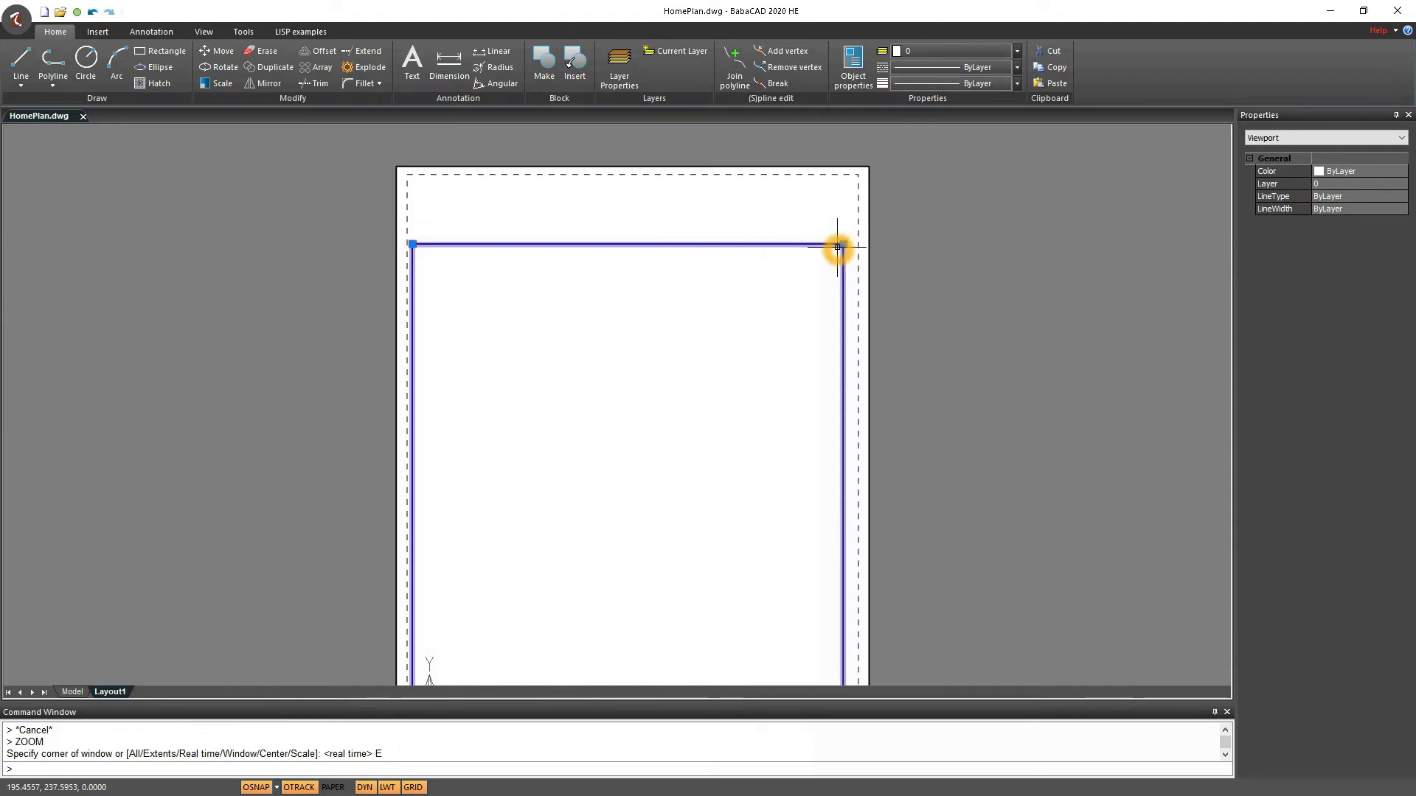
{"action": "scroll", "coordinate": [851, 249], "scroll_direction": "up", "scroll_amount": 1}
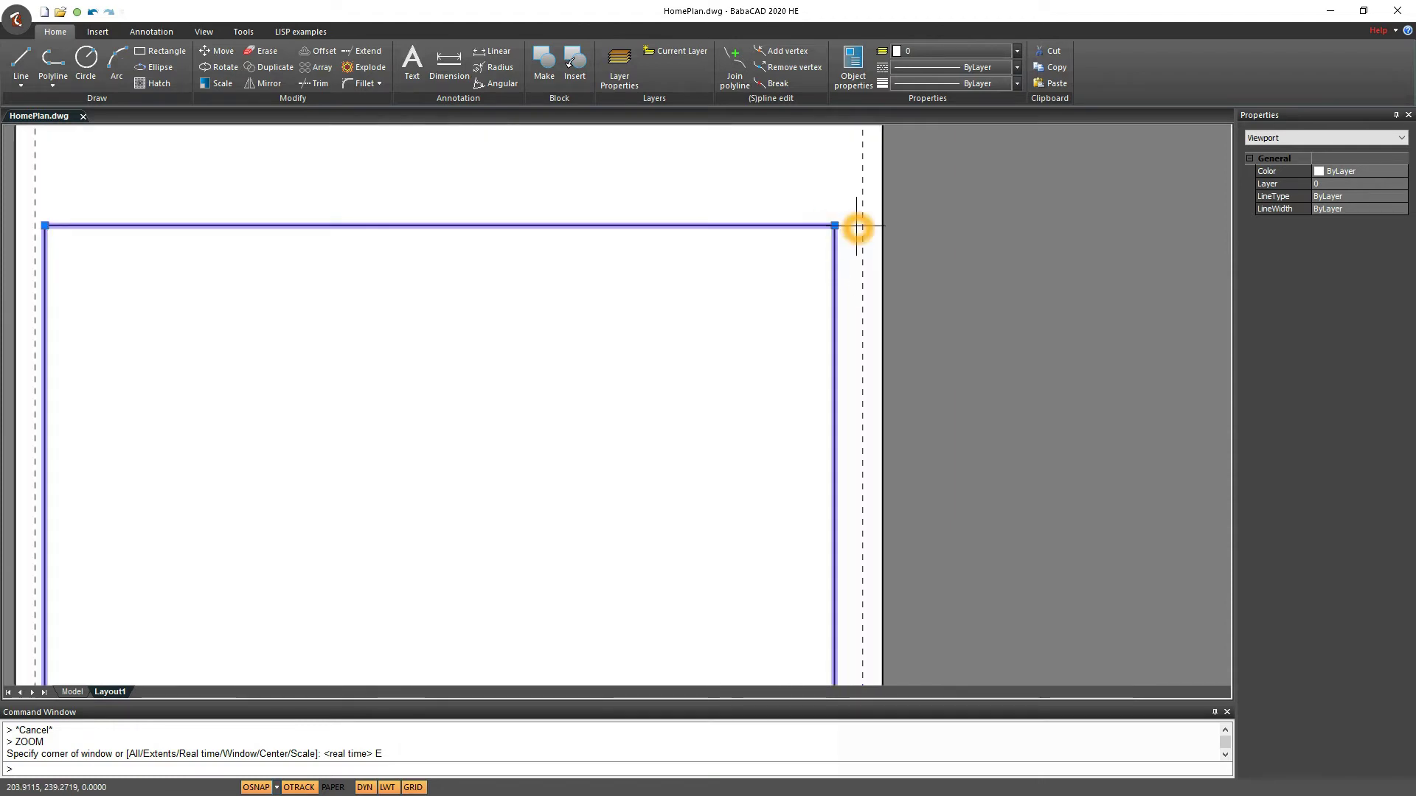
{"action": "scroll", "coordinate": [690, 379], "scroll_direction": "down", "scroll_amount": 1}
{"action": "scroll", "coordinate": [658, 433], "scroll_direction": "down", "scroll_amount": 1}
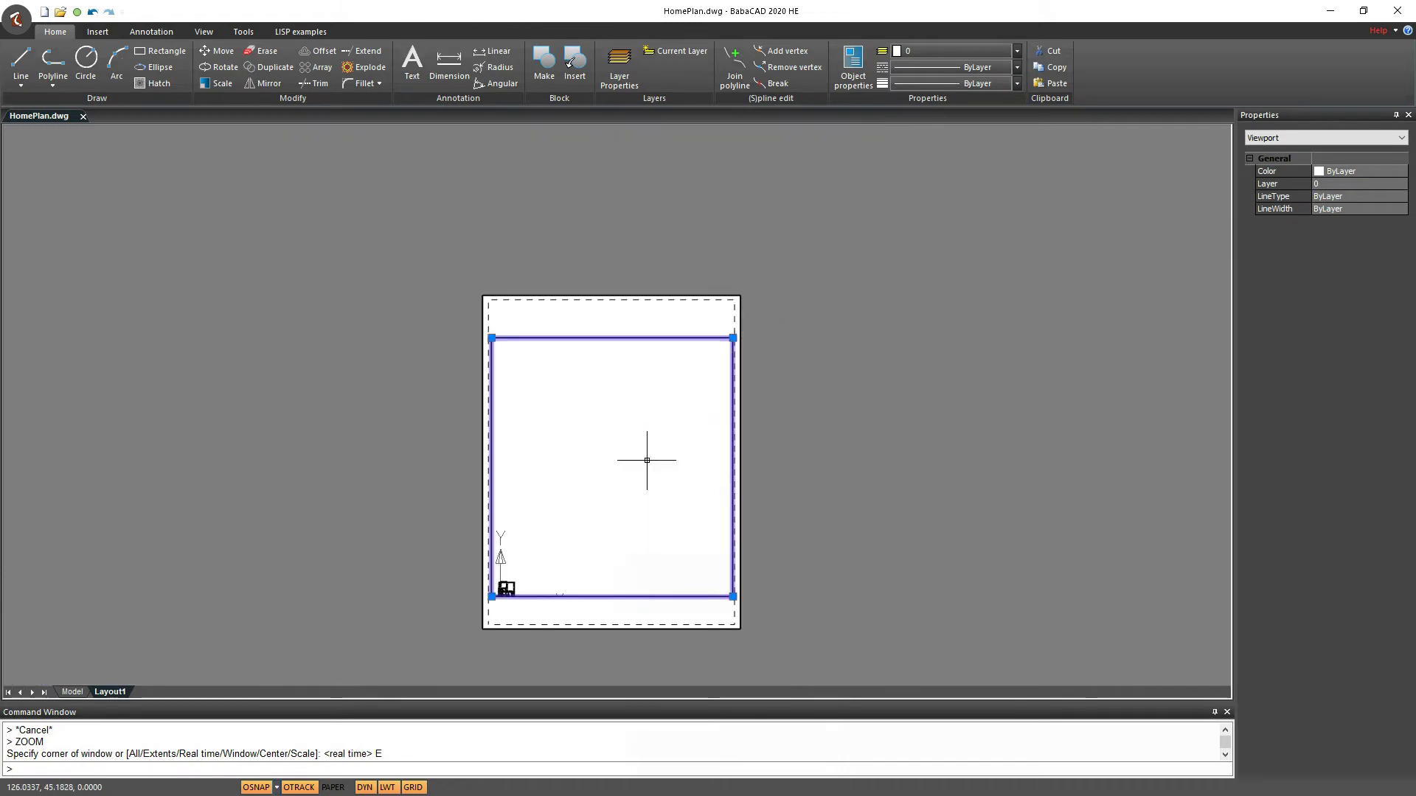
{"action": "scroll", "coordinate": [497, 348], "scroll_direction": "up", "scroll_amount": 2}
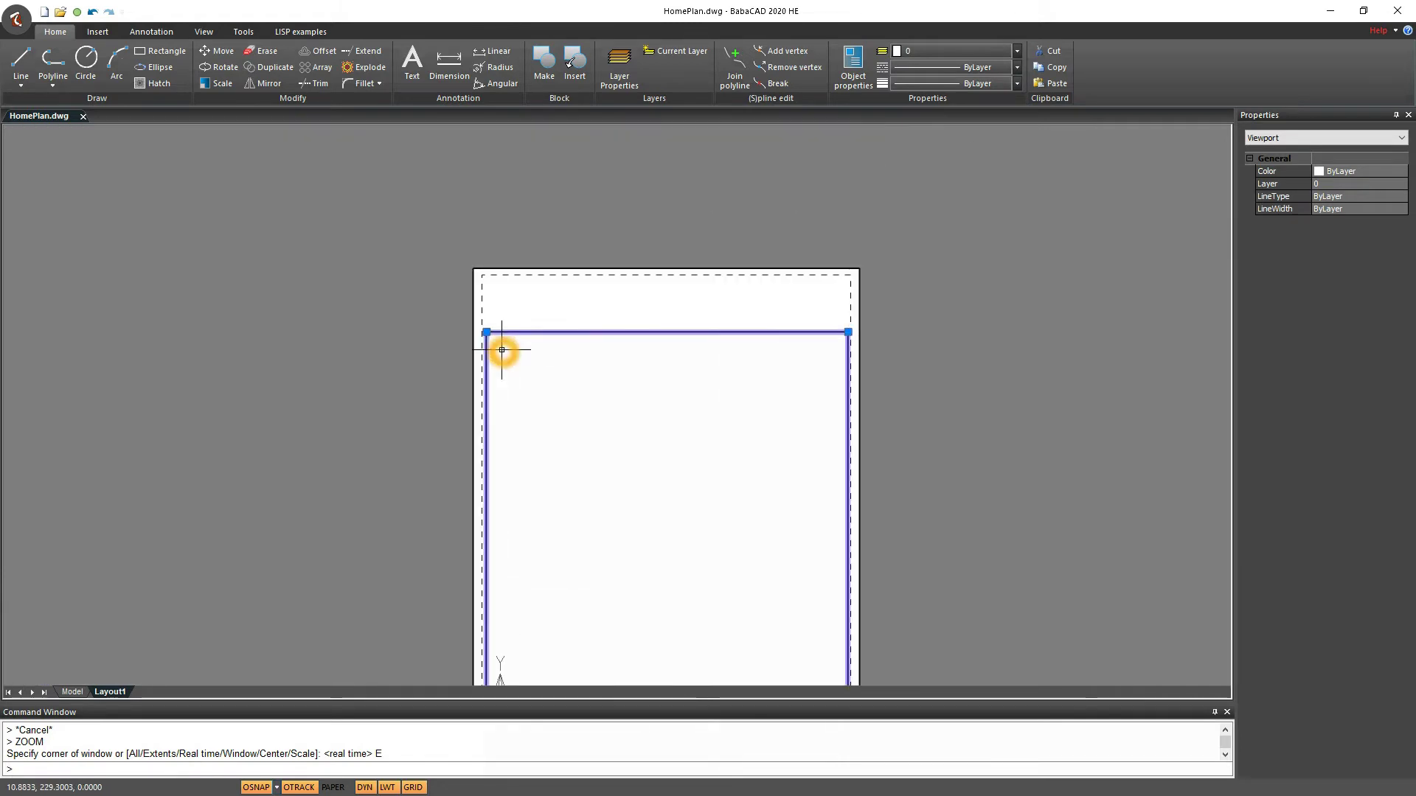
{"action": "scroll", "coordinate": [501, 350], "scroll_direction": "up", "scroll_amount": 1}
Centre the whole sheet on screen and switch to model space inside the viewport.
{"action": "left_click", "coordinate": [634, 300]}
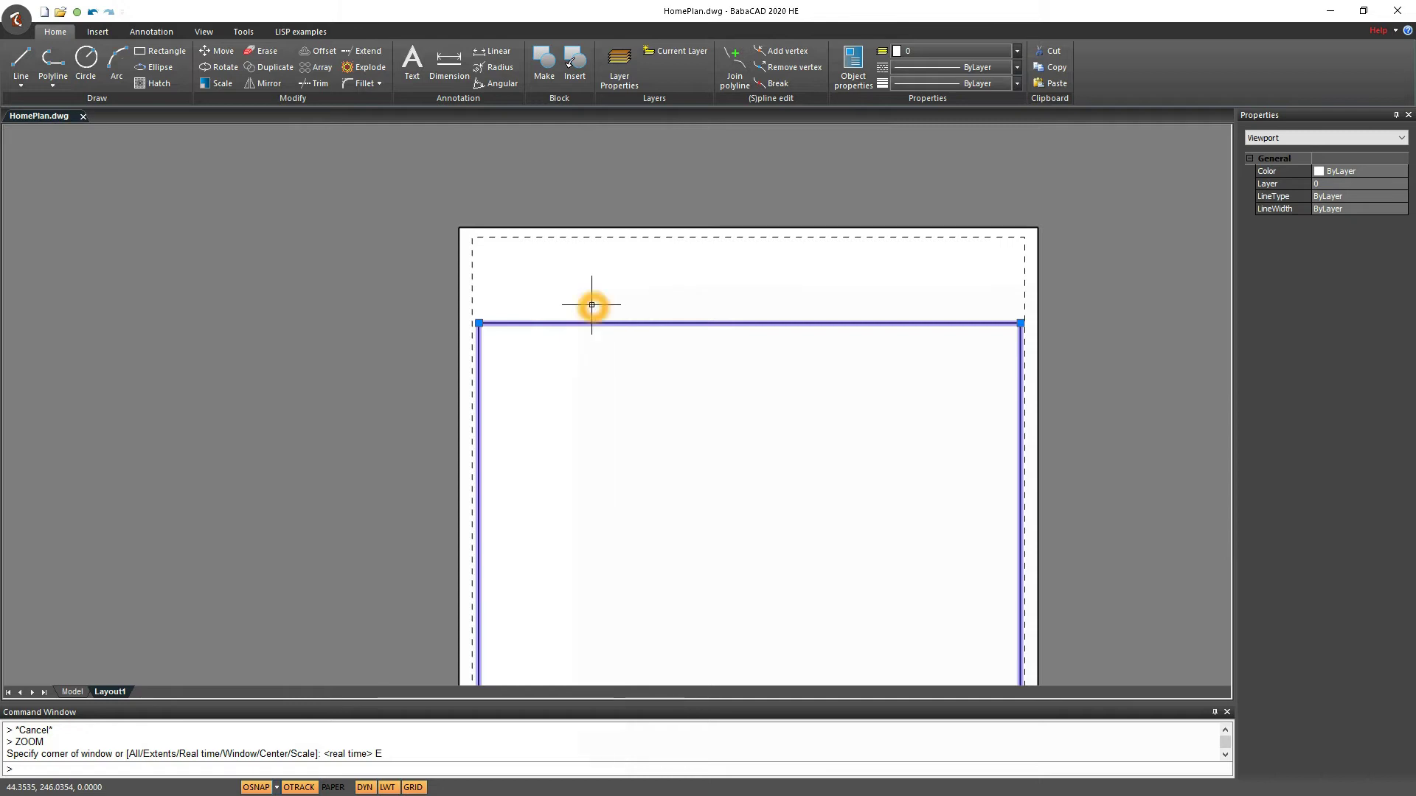
{"action": "scroll", "coordinate": [695, 433], "scroll_direction": "down", "scroll_amount": 2}
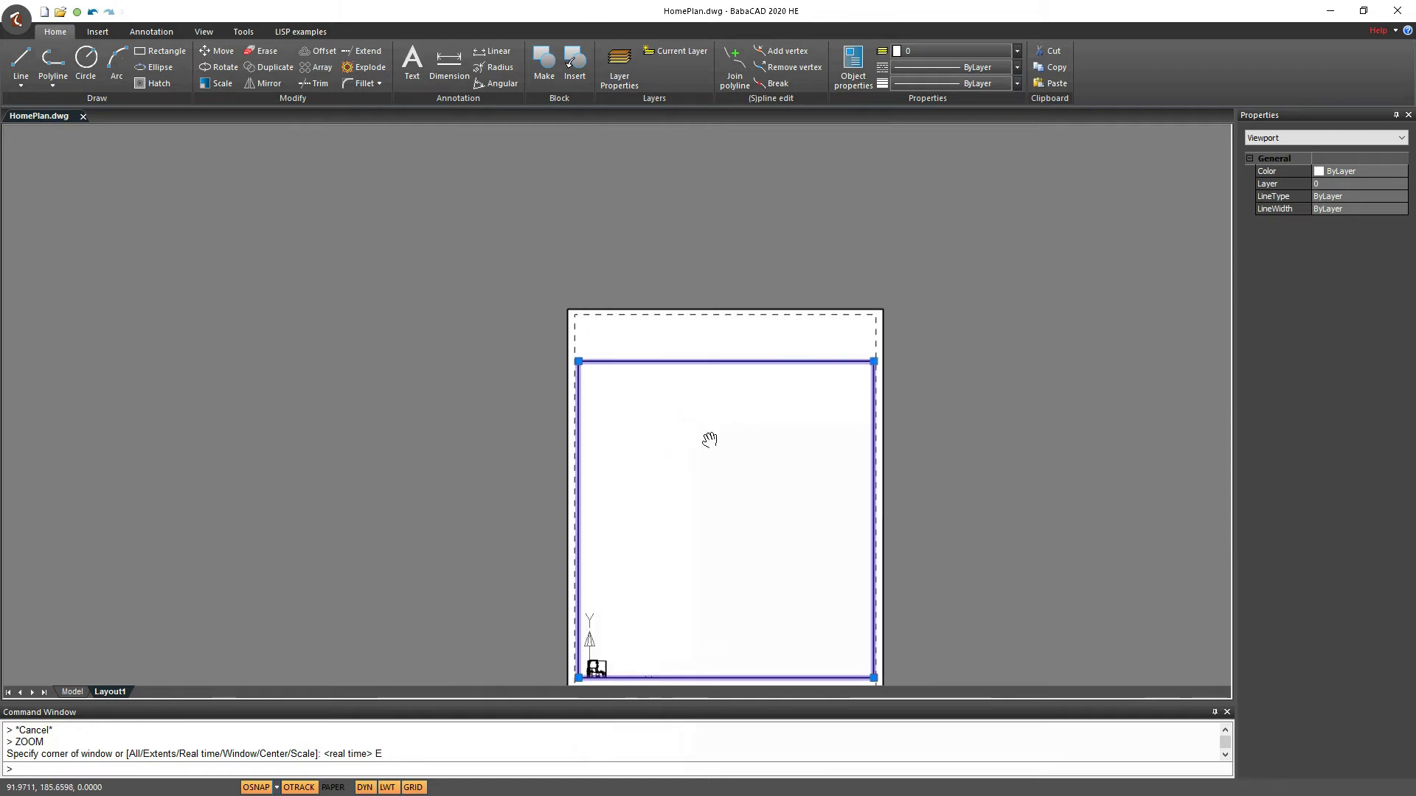
{"action": "middle_click_drag", "start_coordinate": [711, 436], "coordinate": [696, 414]}
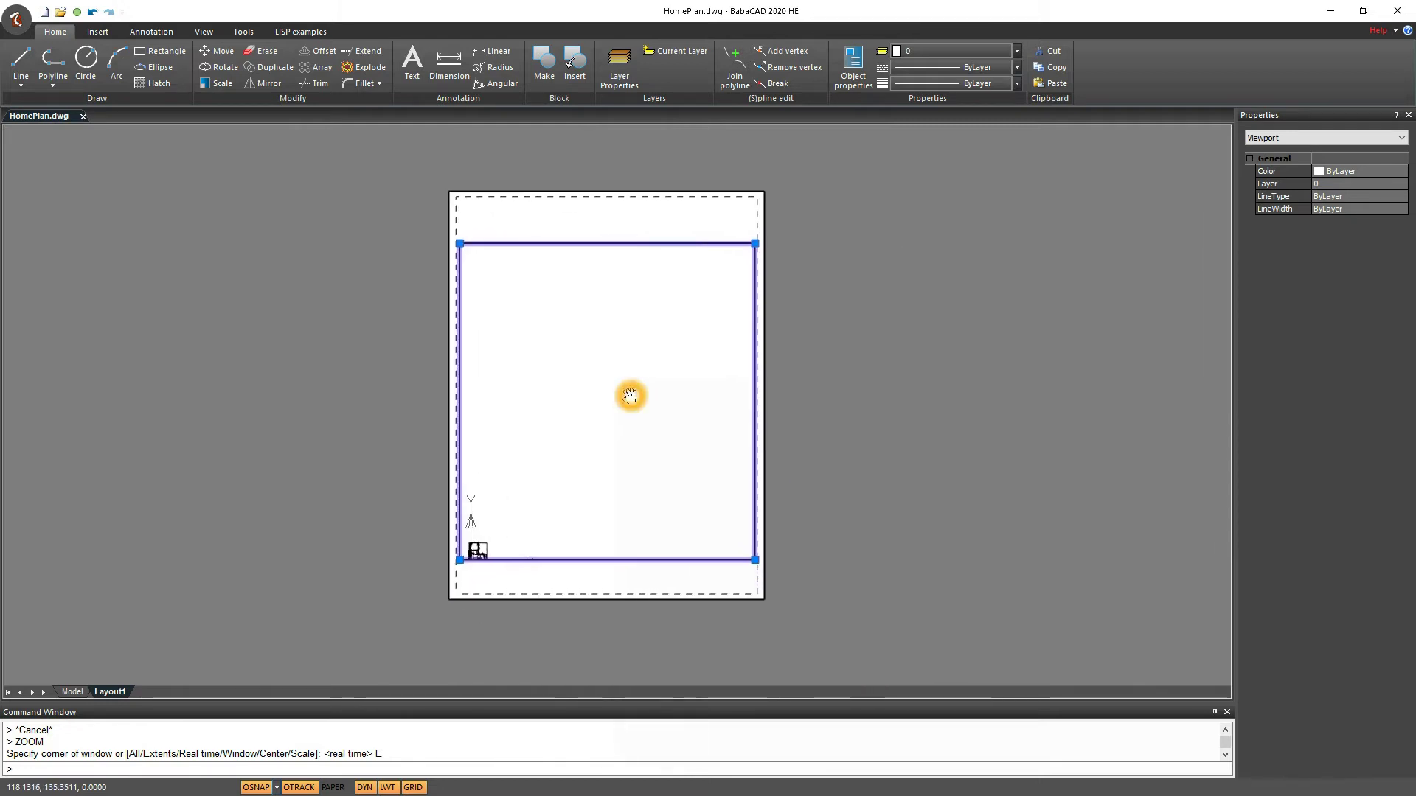
{"action": "middle_click_drag", "start_coordinate": [729, 486], "coordinate": [623, 407]}
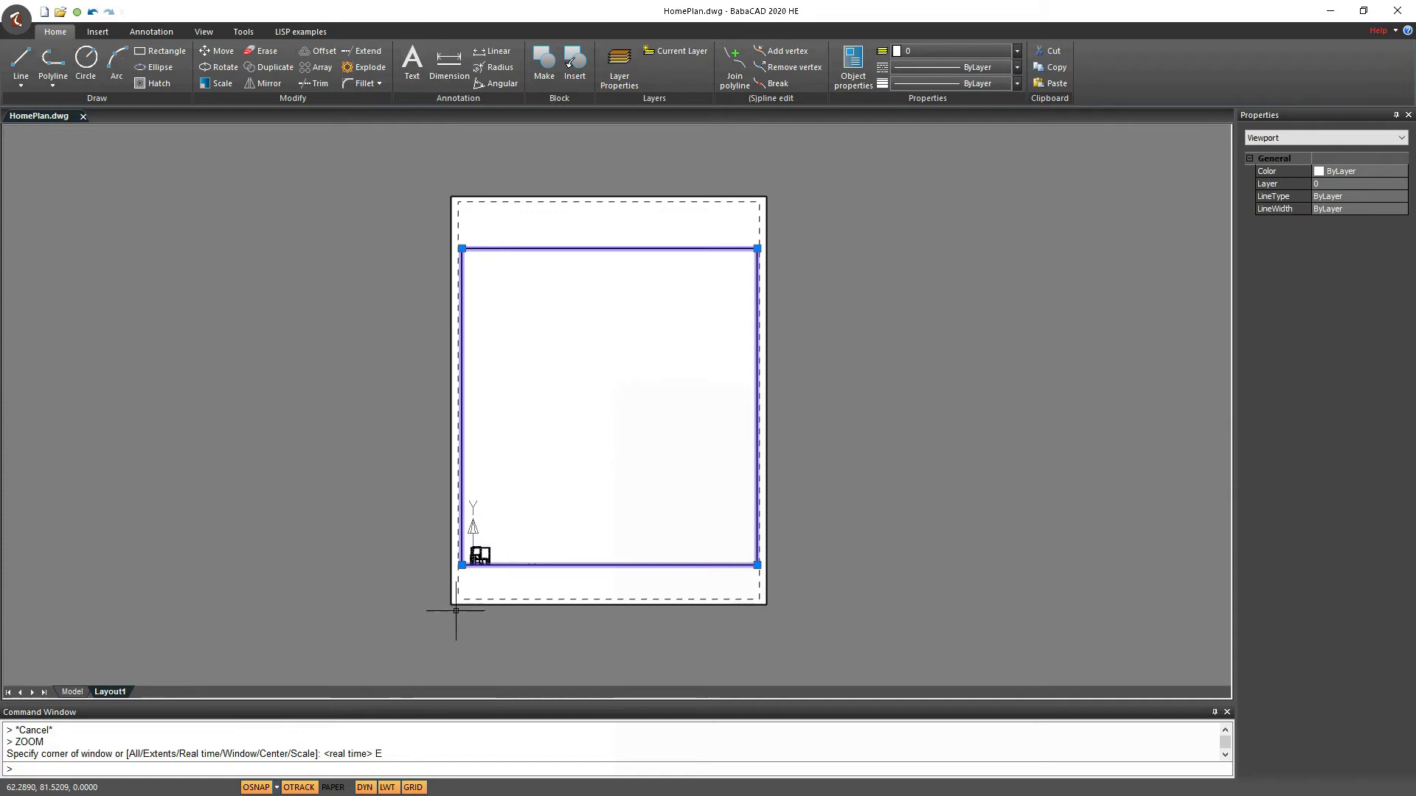
{"action": "left_click", "coordinate": [344, 789]}
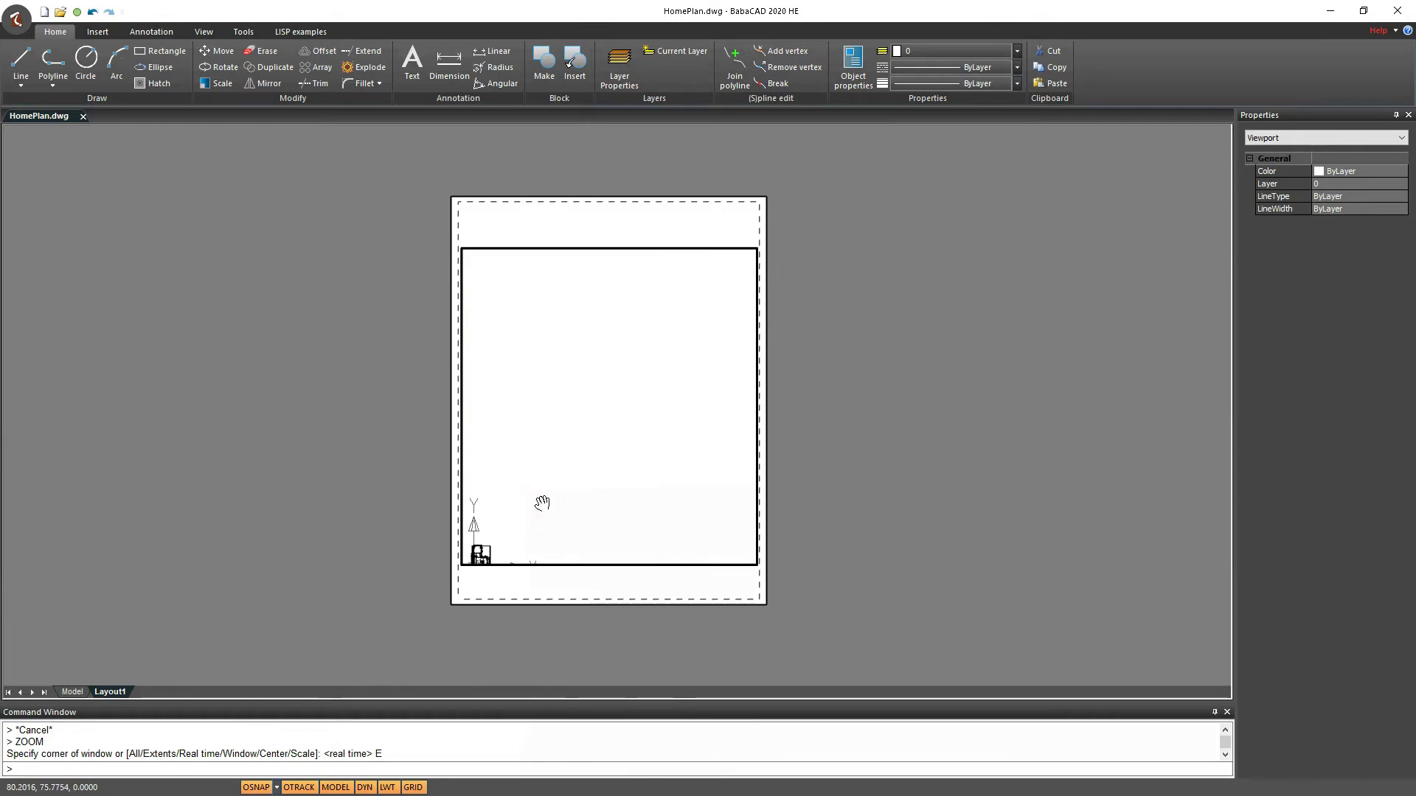
Pan inside the viewport, then leave and re-enter it by double-clicking.
{"action": "middle_click_drag", "start_coordinate": [542, 505], "coordinate": [541, 498]}
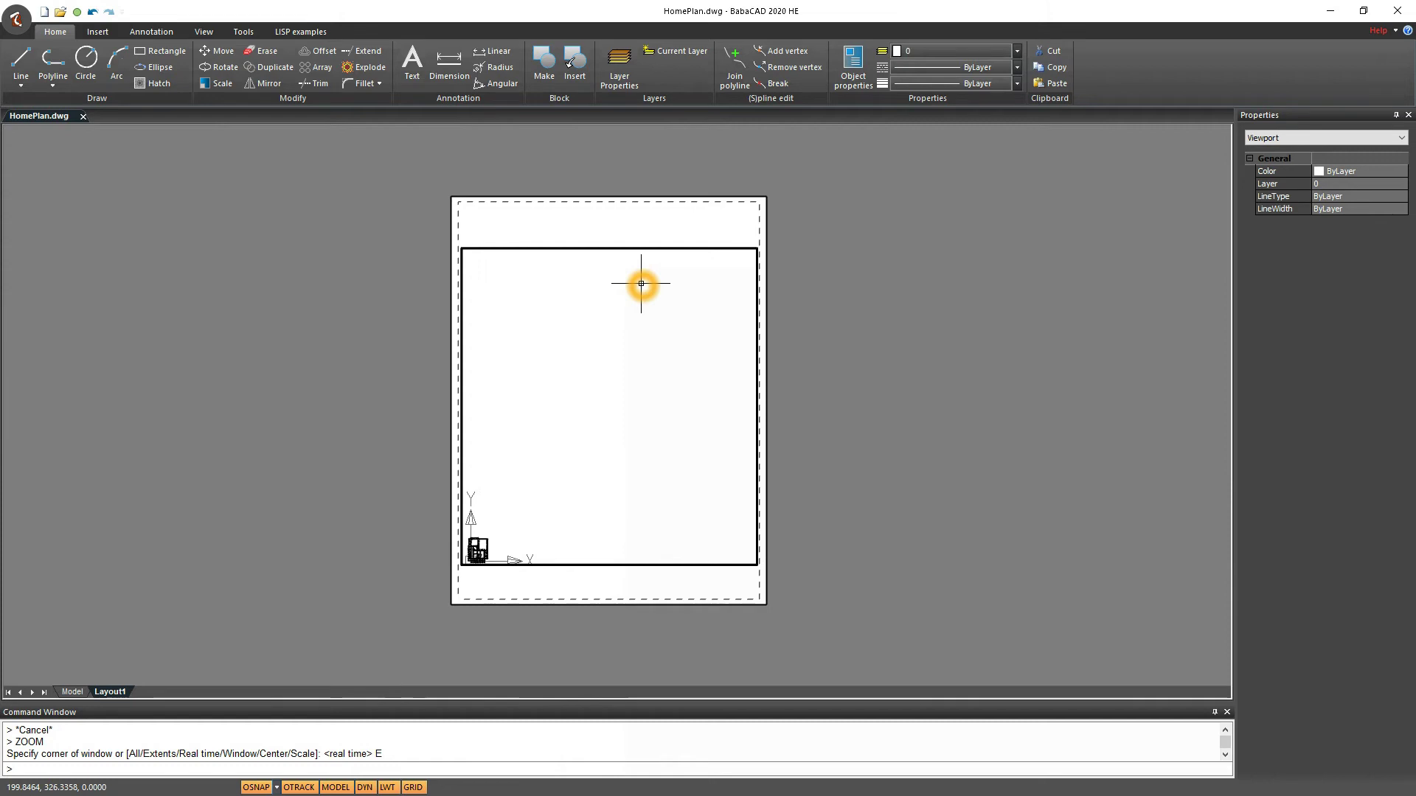
{"action": "double_click", "coordinate": [629, 227]}
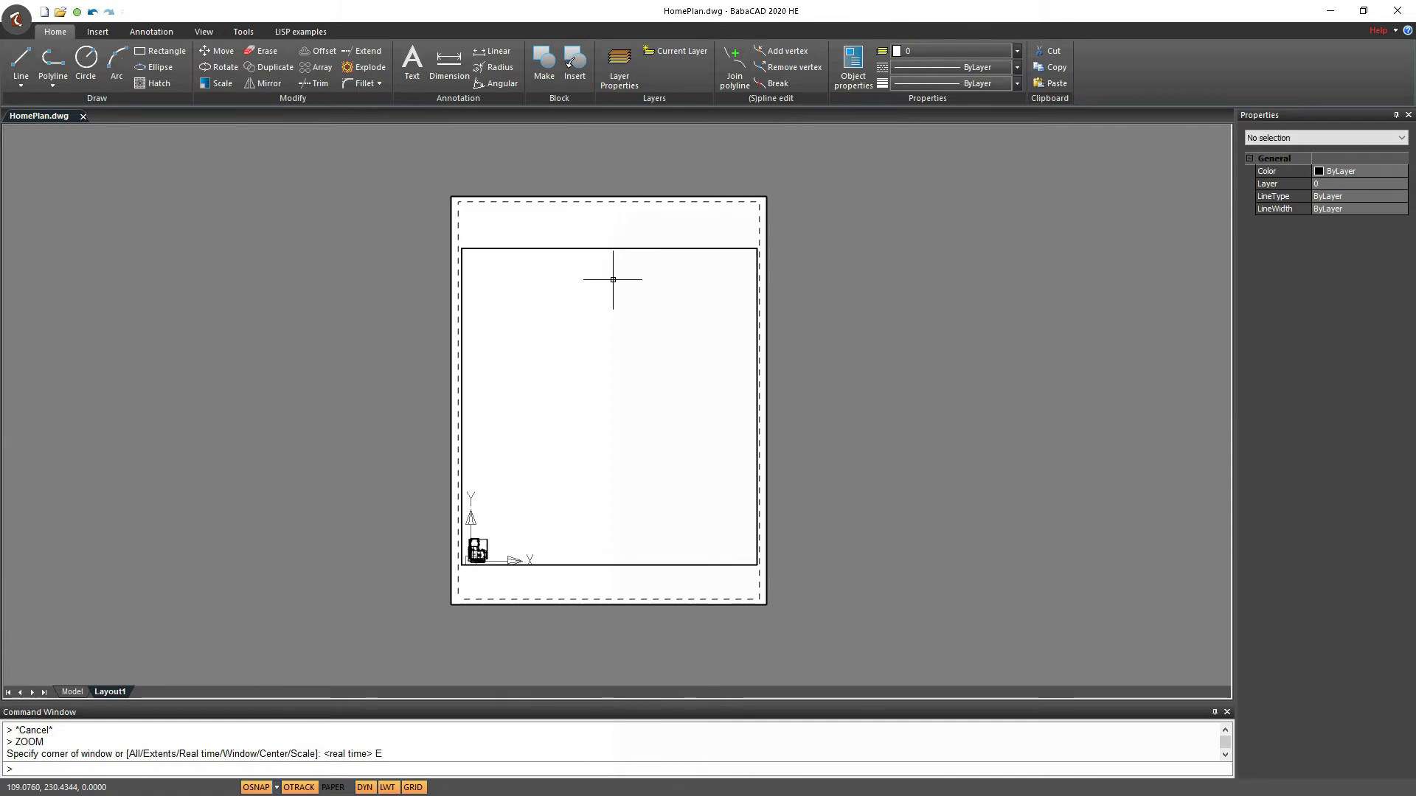
{"action": "double_click", "coordinate": [622, 354]}
Zoom the floor plan to its extents inside the viewport and nudge it left.
{"action": "right_click", "coordinate": [622, 354]}
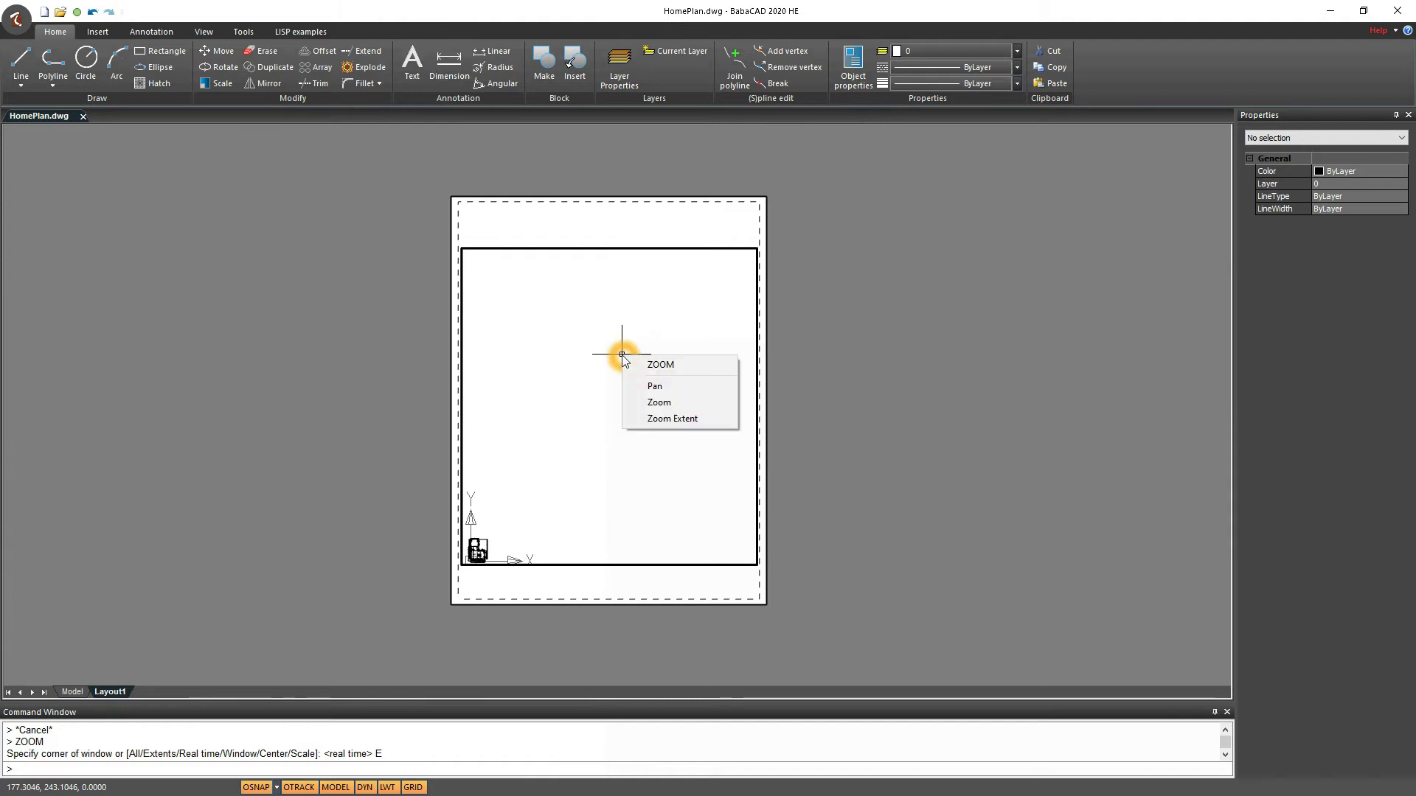
{"action": "left_click", "coordinate": [712, 420]}
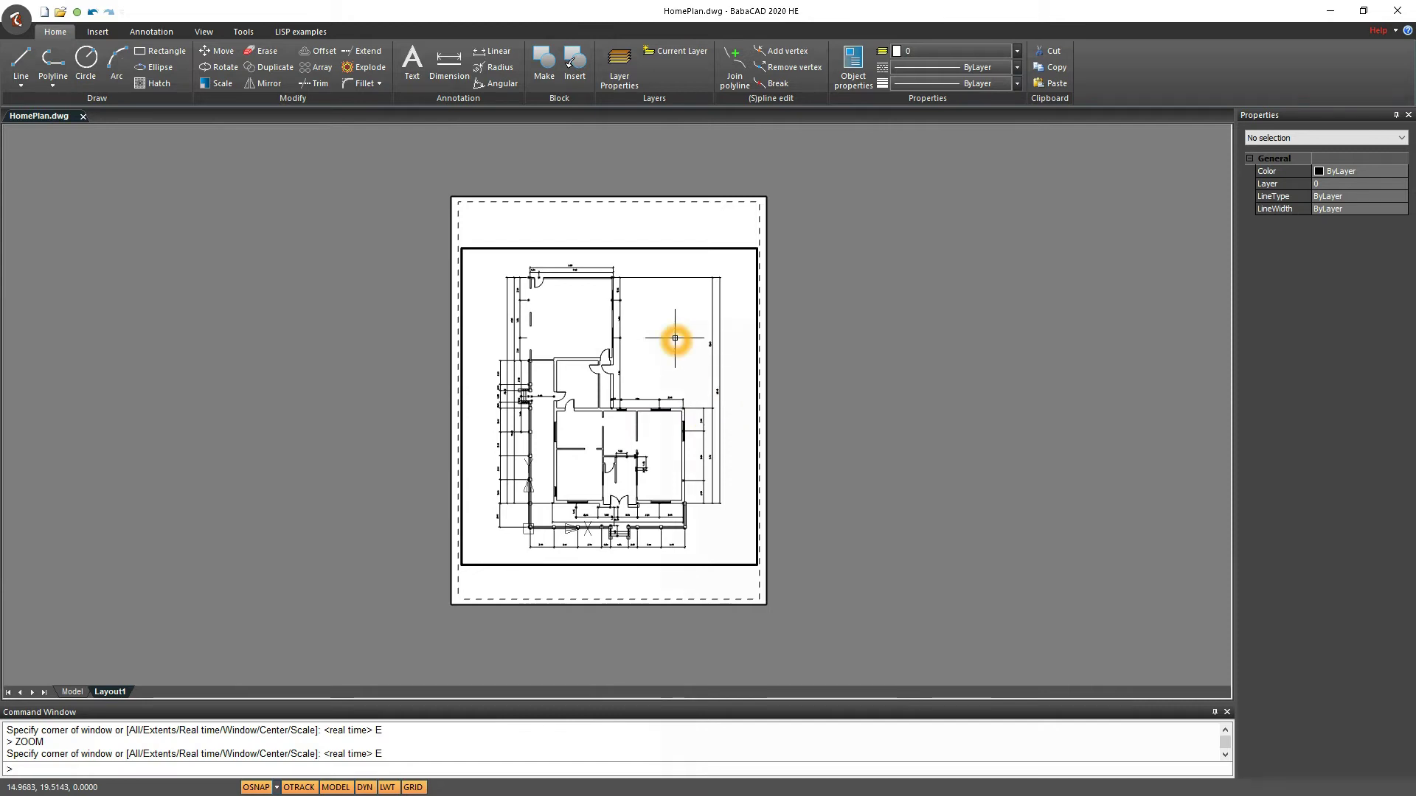
{"action": "mouse_move", "coordinate": [675, 340]}
{"action": "middle_mouse_down"}
{"action": "mouse_move", "coordinate": [630, 349]}
{"action": "mouse_move", "coordinate": [671, 338]}
{"action": "mouse_move", "coordinate": [653, 340]}
{"action": "middle_mouse_up"}
{"action": "type", "text": "PAN"}
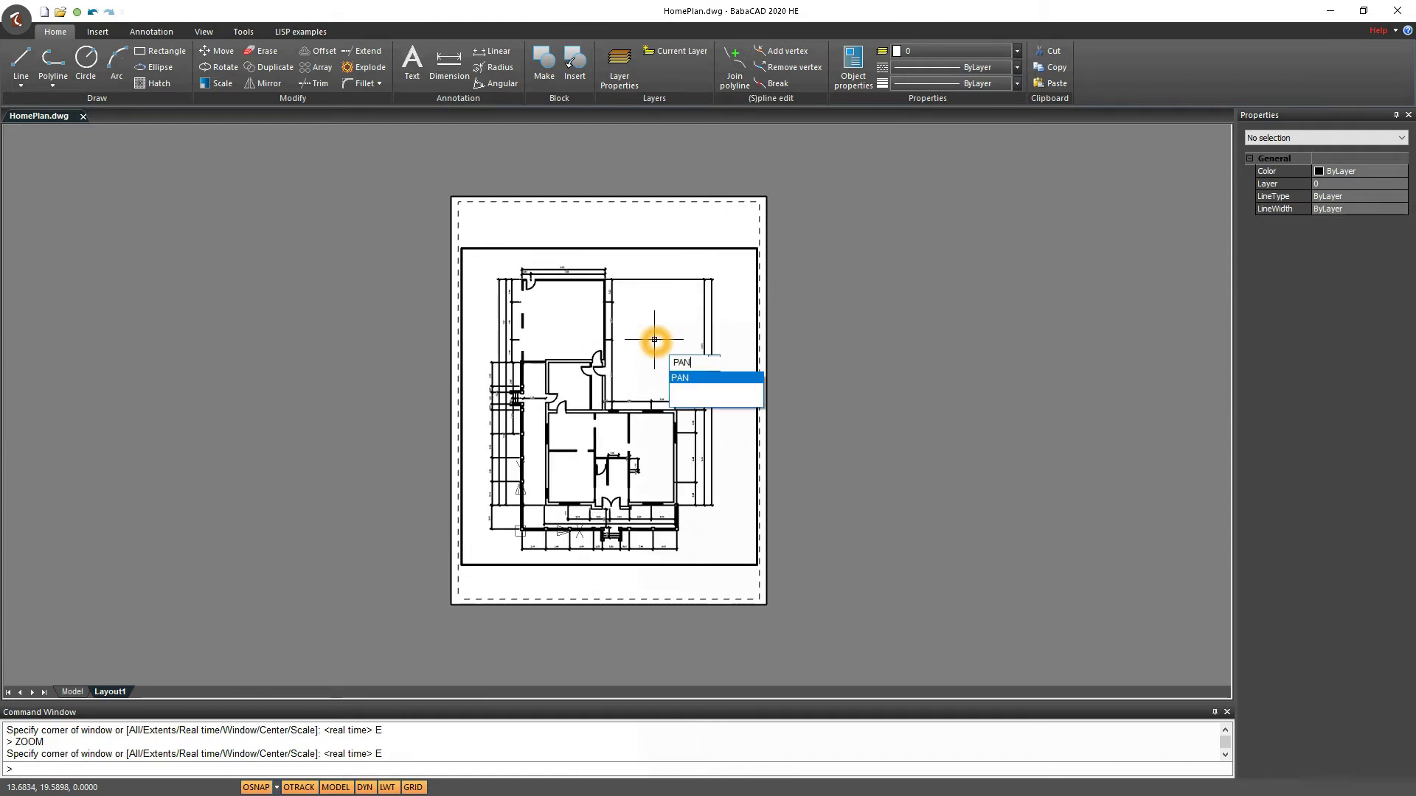
{"action": "key", "text": "Return"}
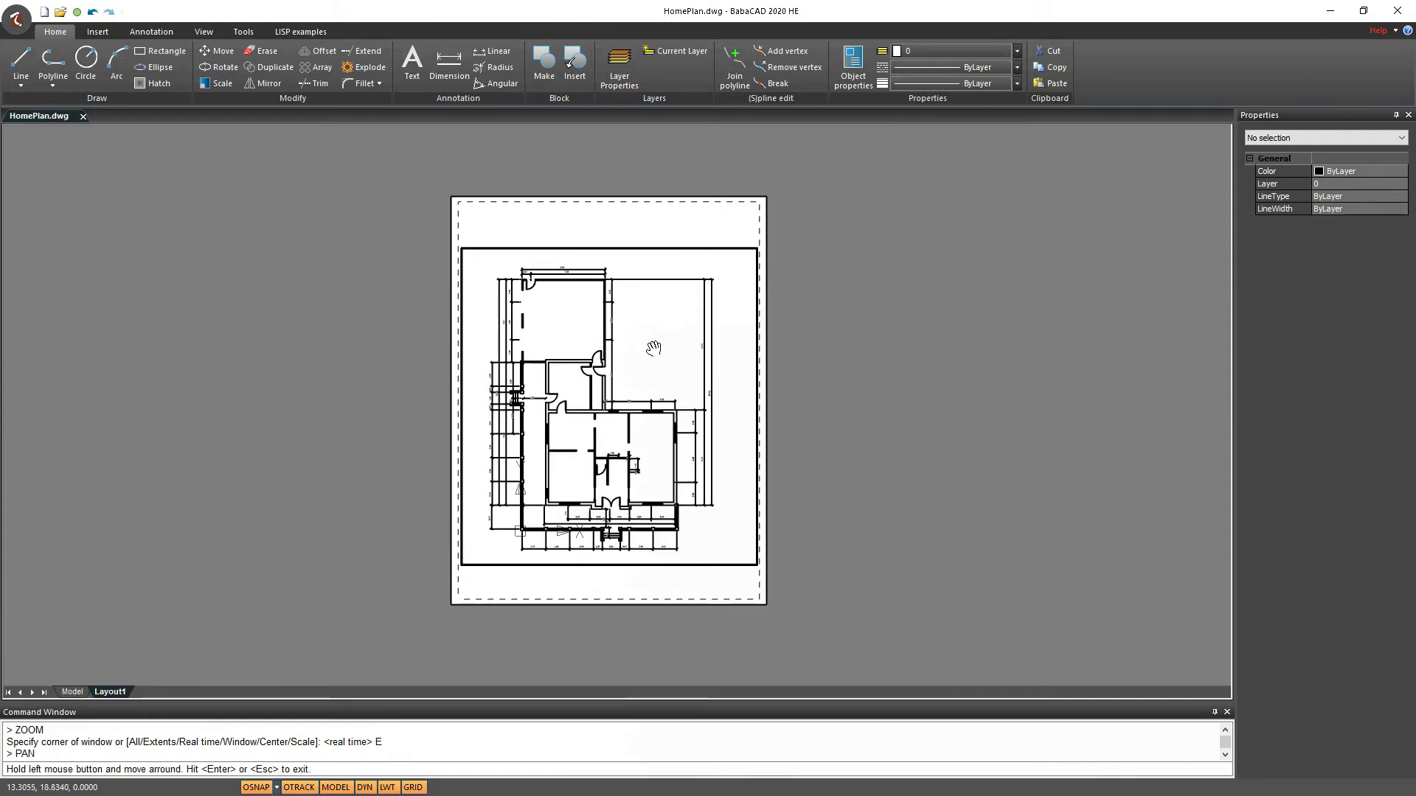
{"action": "mouse_move", "coordinate": [658, 367]}
{"action": "left_mouse_down"}
{"action": "mouse_move", "coordinate": [638, 356]}
{"action": "mouse_move", "coordinate": [668, 355]}
{"action": "left_mouse_up"}
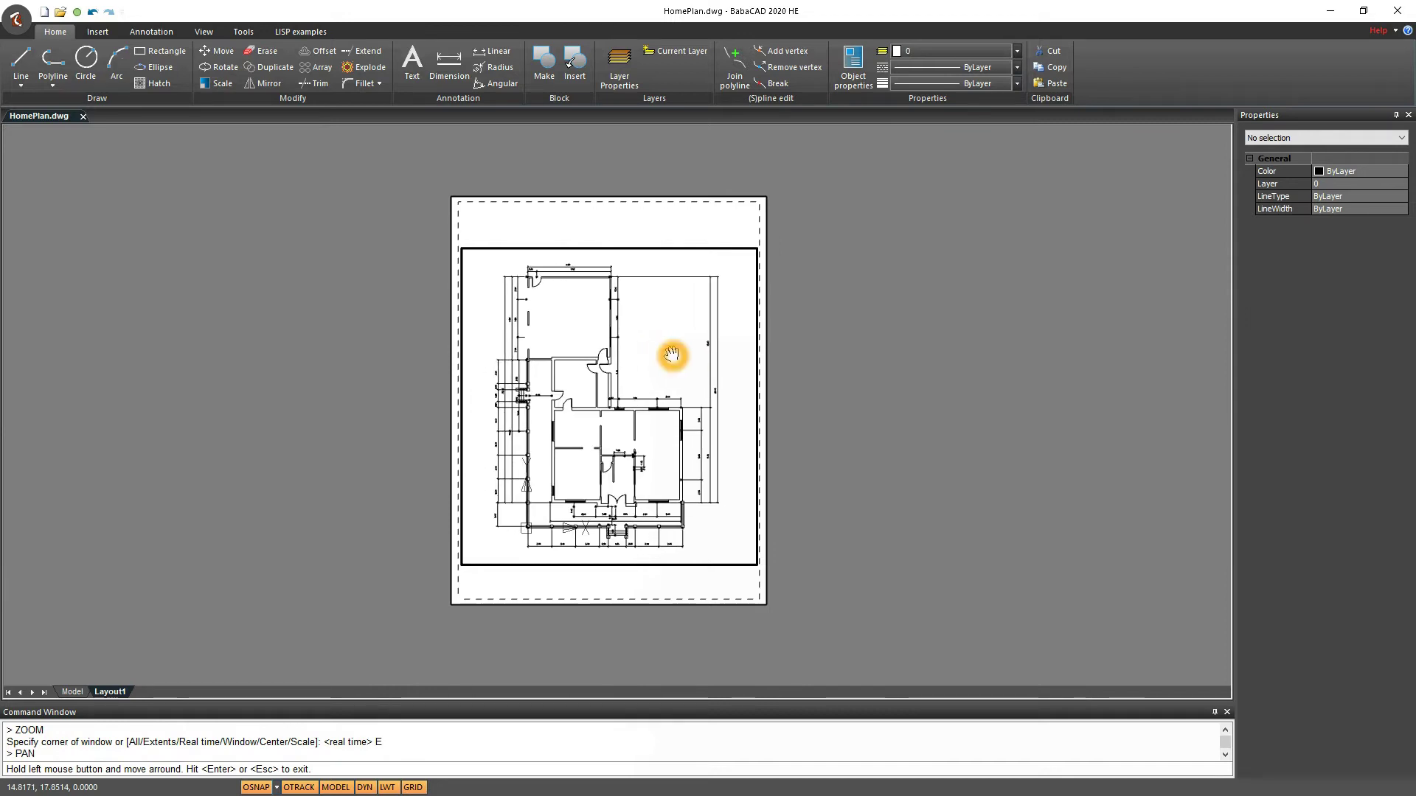
{"action": "key", "text": "Escape"}
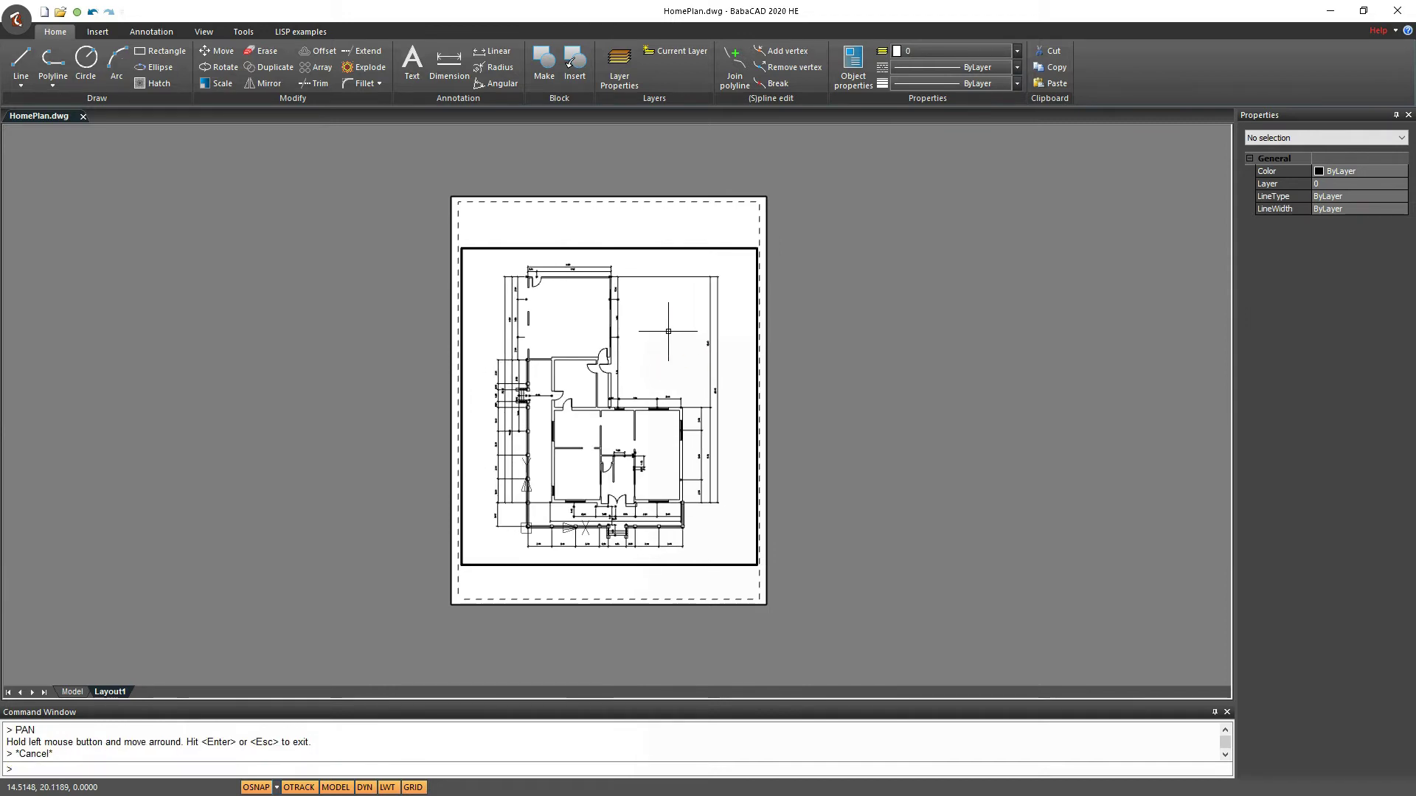
Zoom to extents again and return to the paper sheet.
{"action": "right_click", "coordinate": [669, 329]}
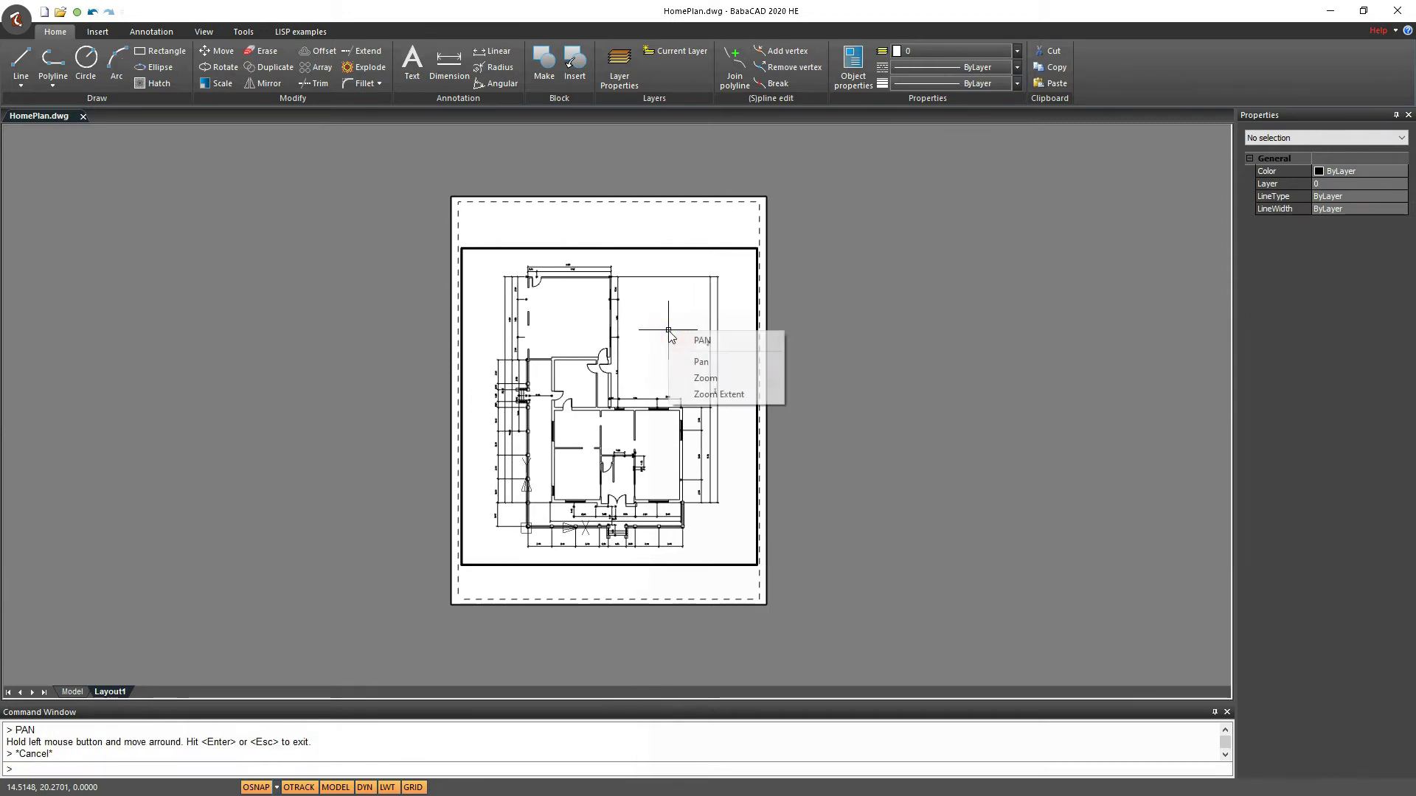
{"action": "left_click", "coordinate": [753, 400]}
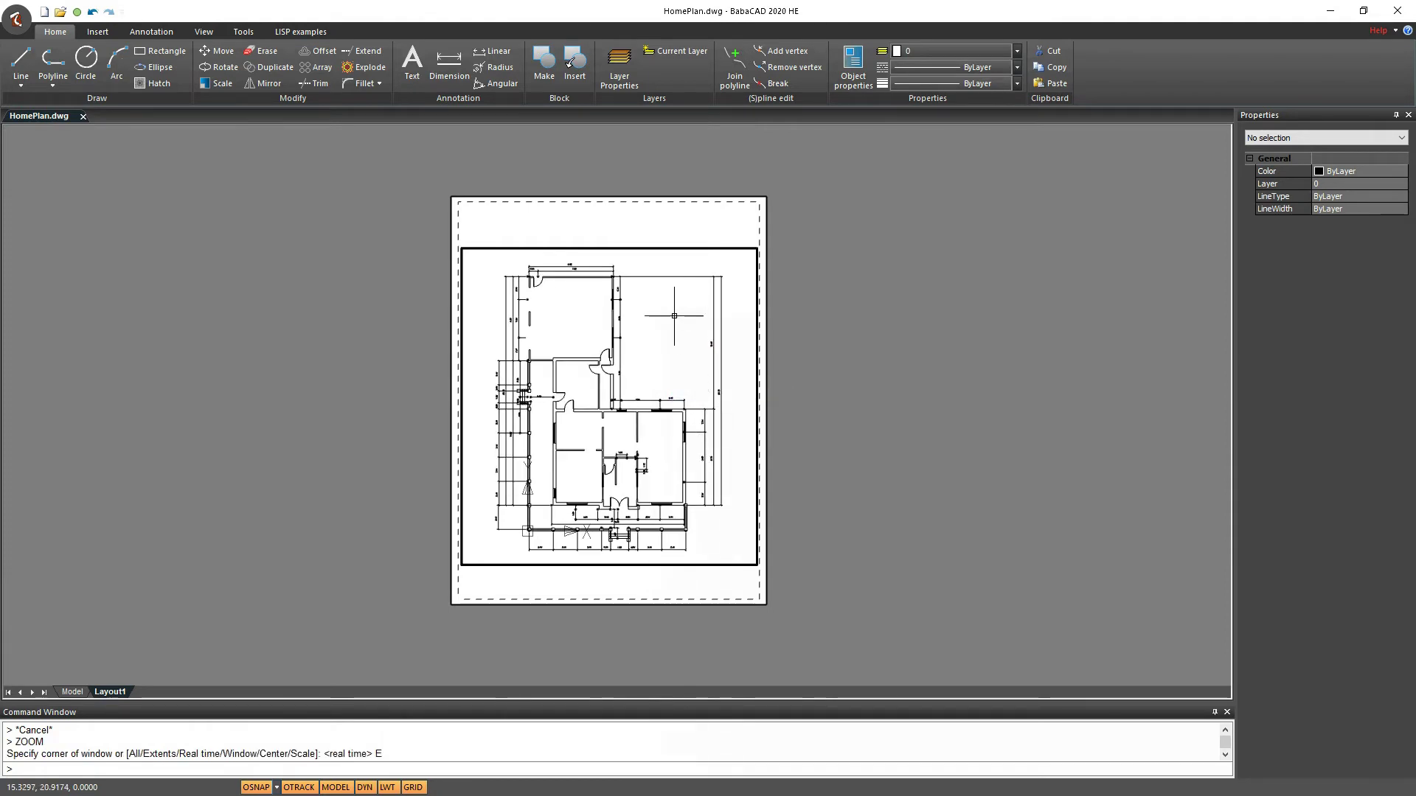
{"action": "double_click", "coordinate": [637, 221]}
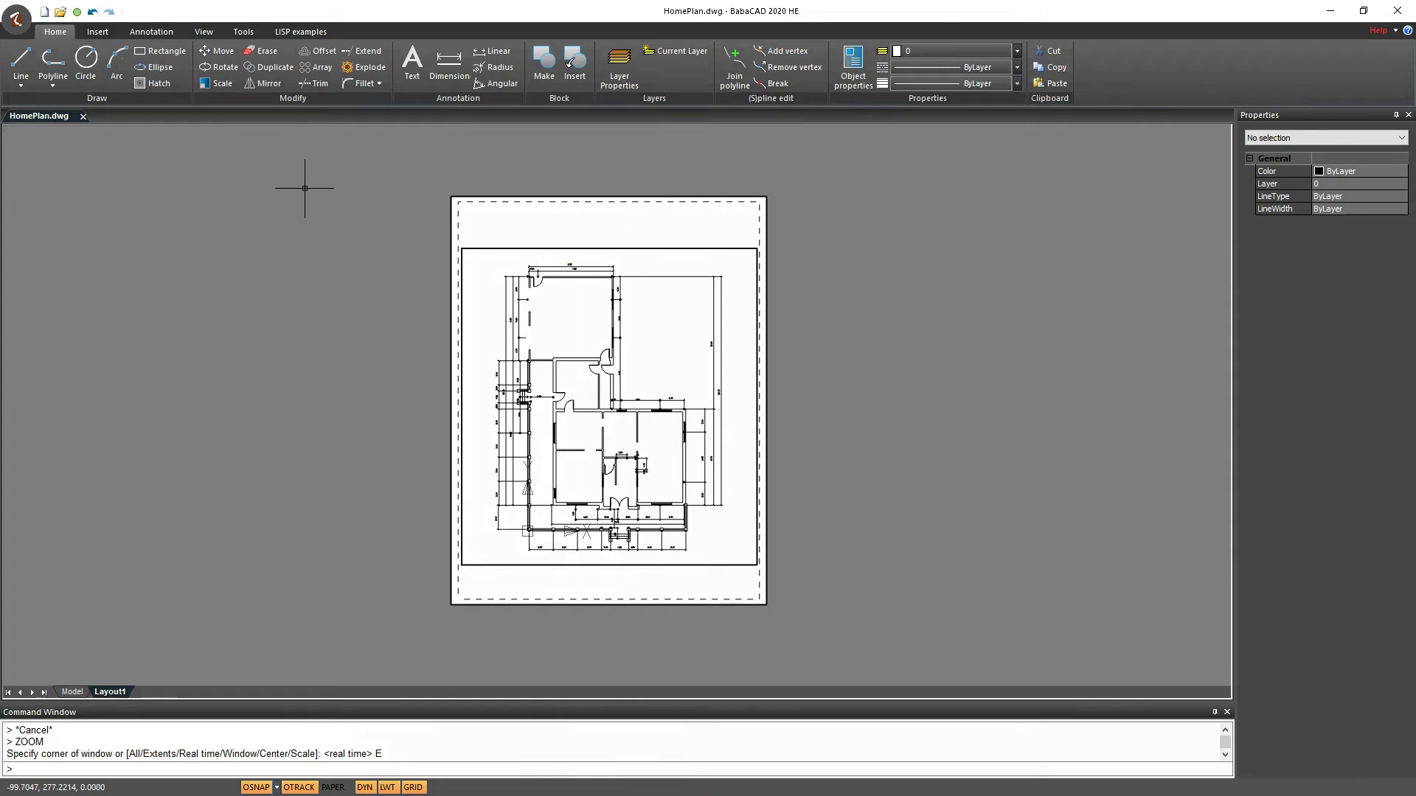
Set the page to A4 portrait paper on the HP LaserJet 1020 printer.
{"action": "left_click", "coordinate": [205, 31]}
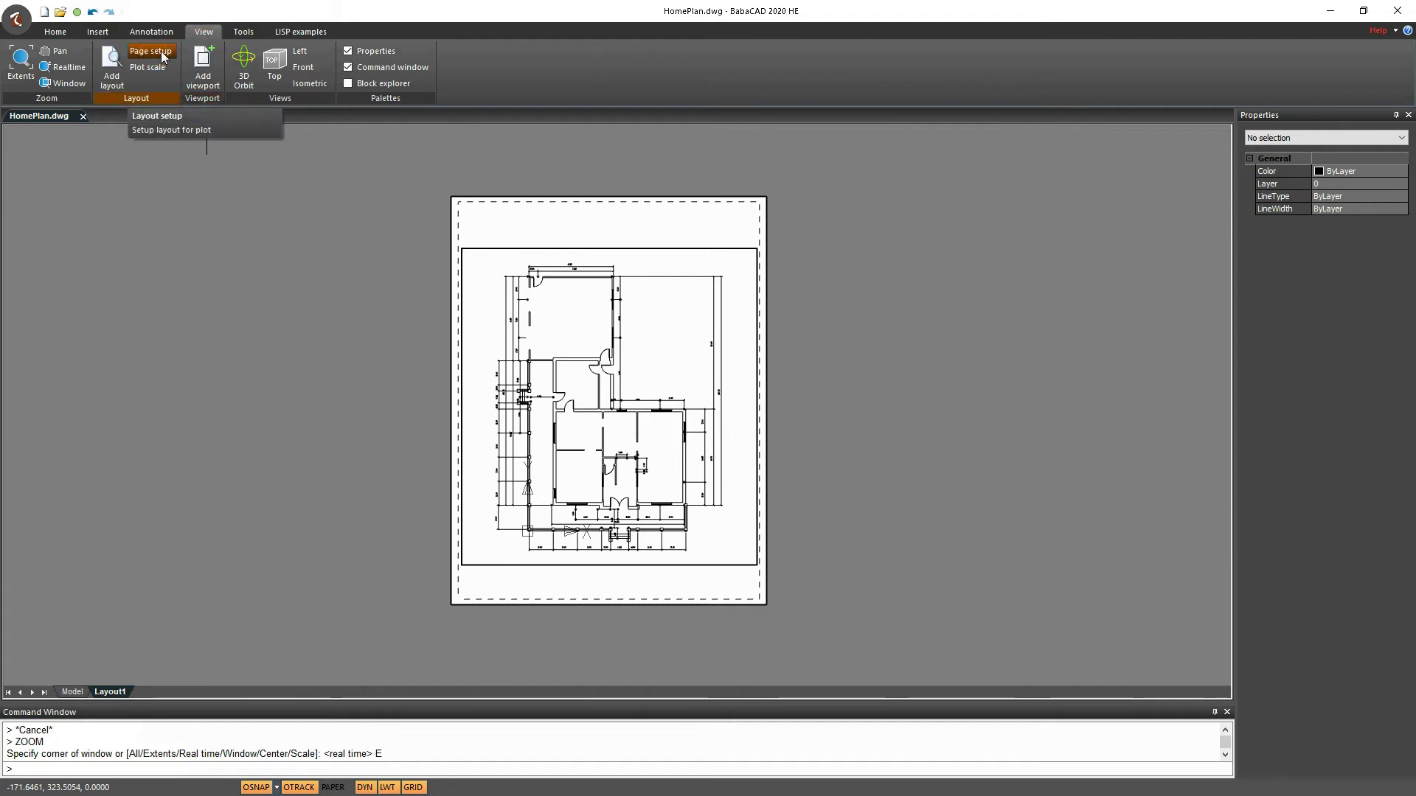
{"action": "left_click", "coordinate": [162, 56]}
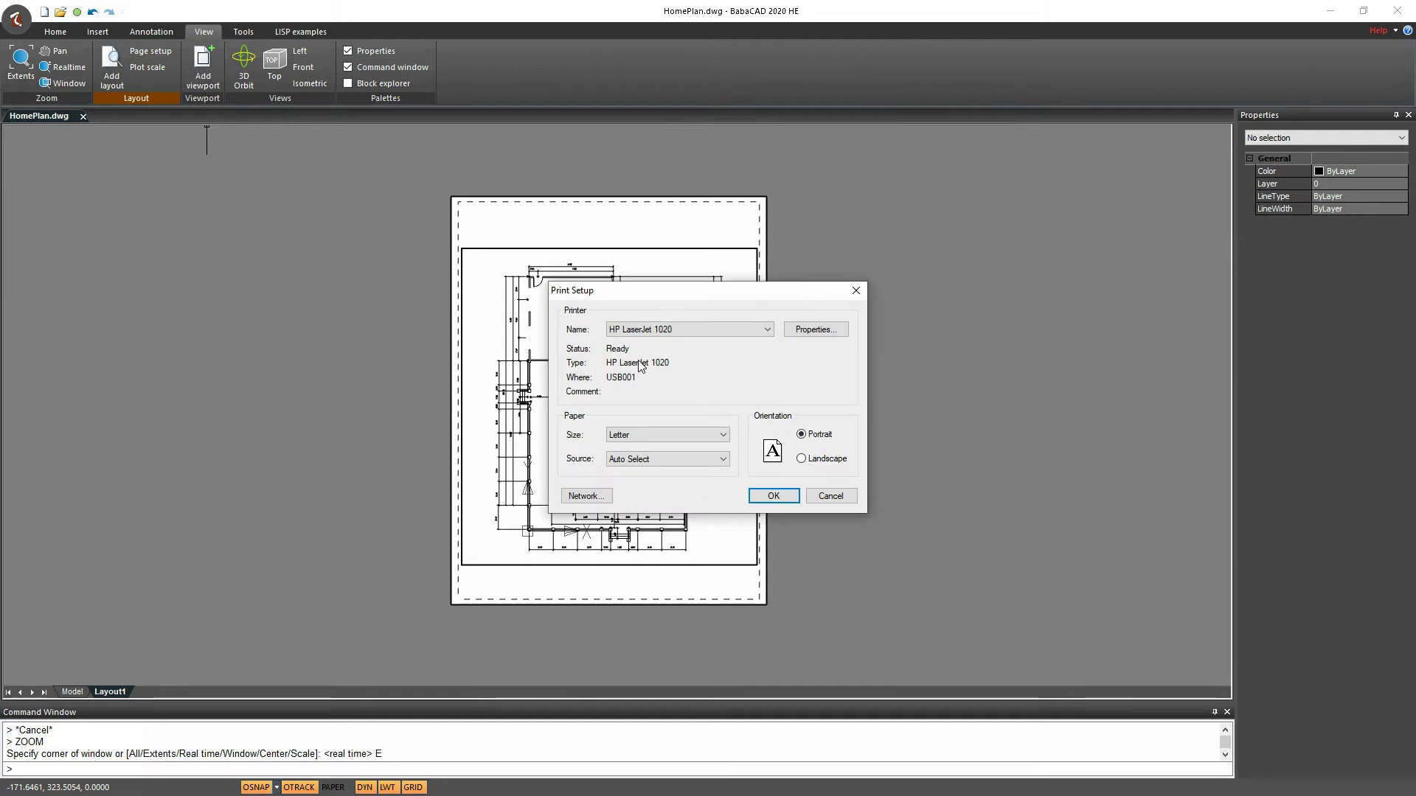
{"action": "left_click_drag", "start_coordinate": [728, 293], "coordinate": [675, 288]}
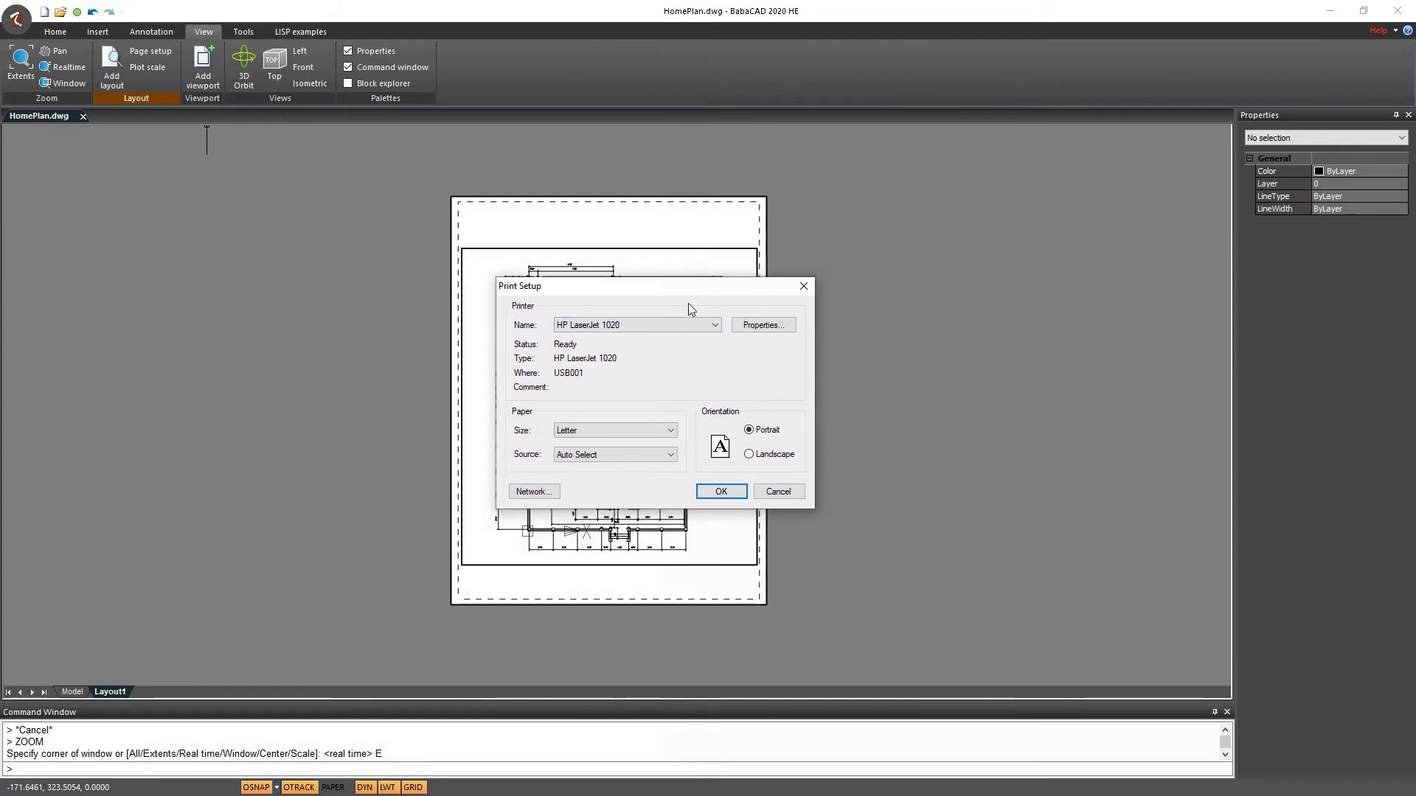
{"action": "left_click", "coordinate": [714, 326]}
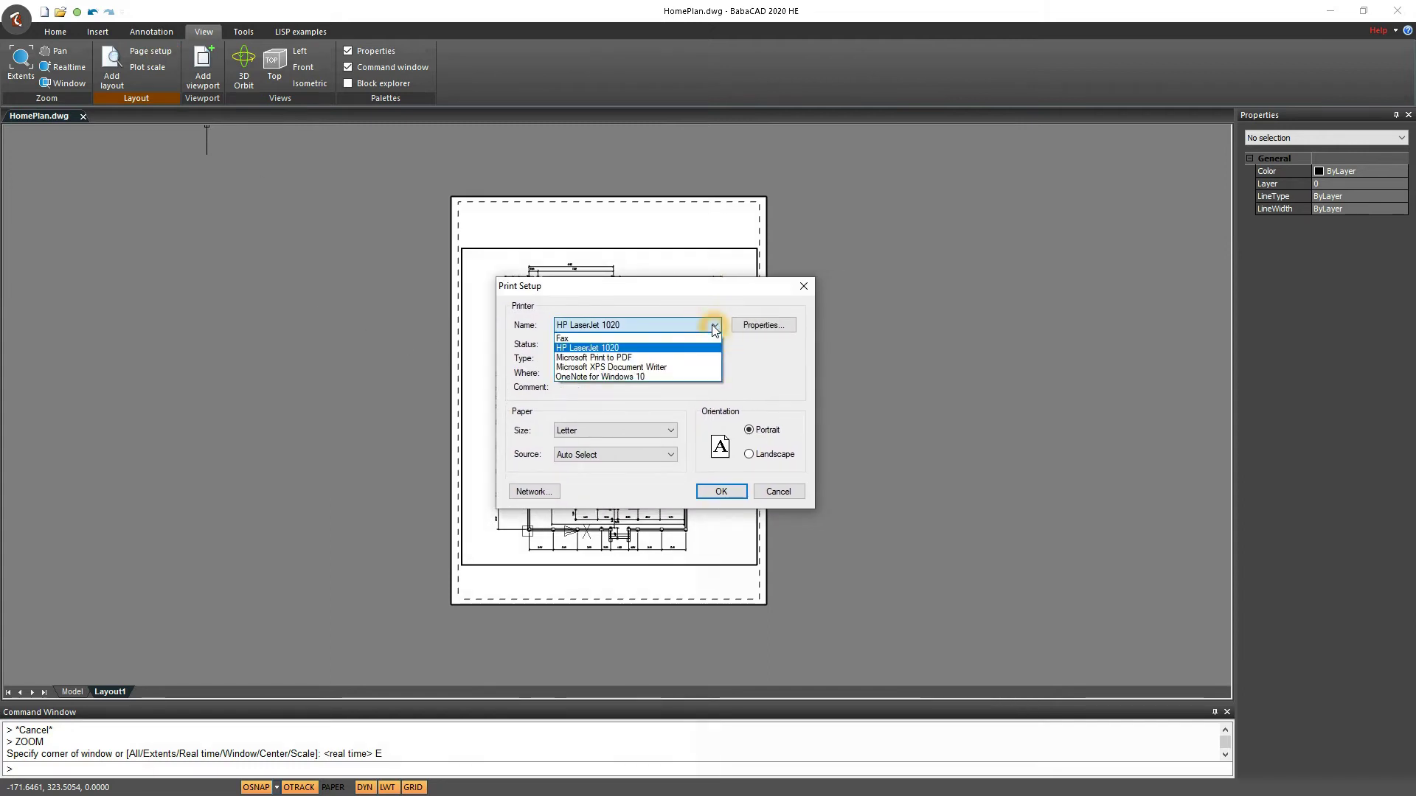
{"action": "left_click", "coordinate": [741, 361]}
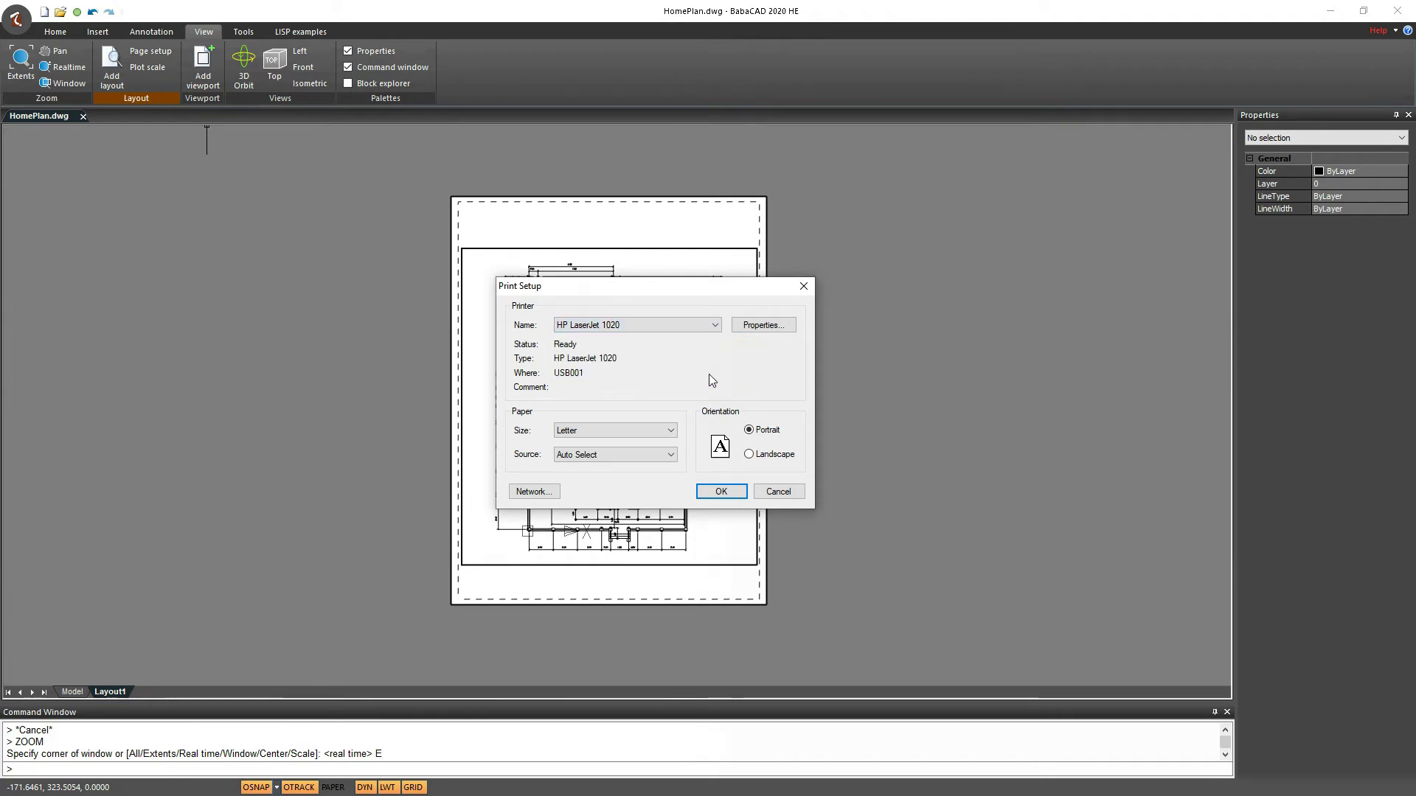
{"action": "left_click", "coordinate": [659, 430]}
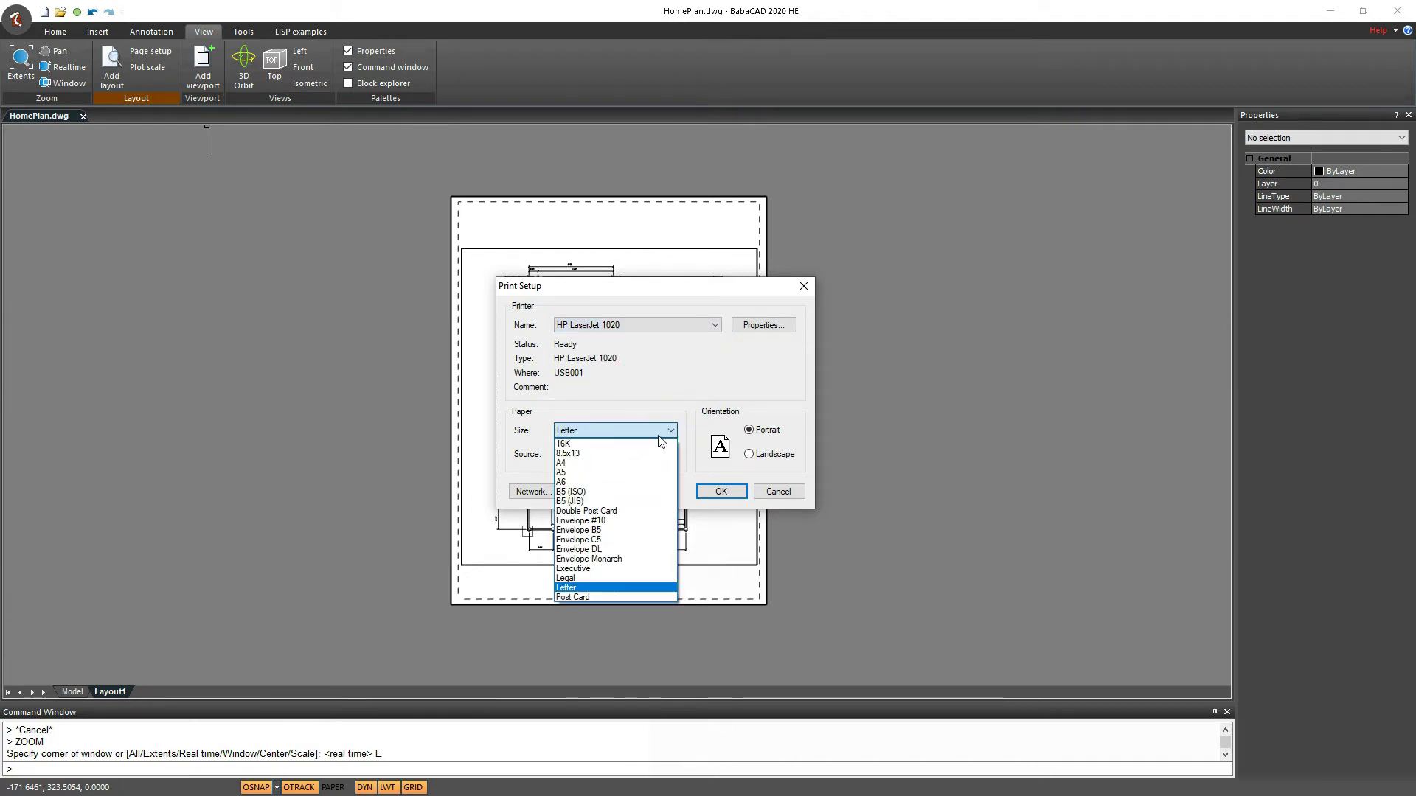
{"action": "left_click", "coordinate": [585, 461]}
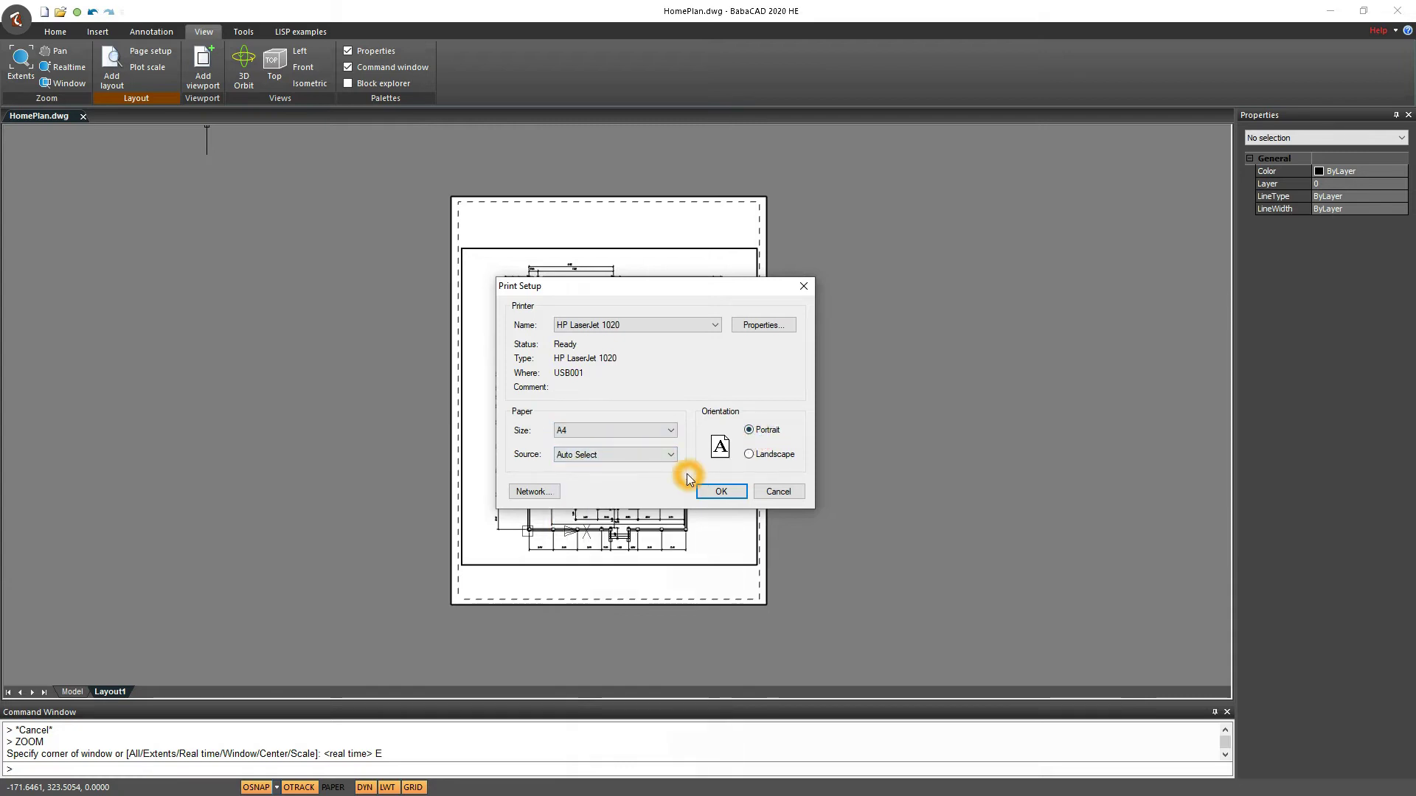
{"action": "left_click", "coordinate": [730, 493]}
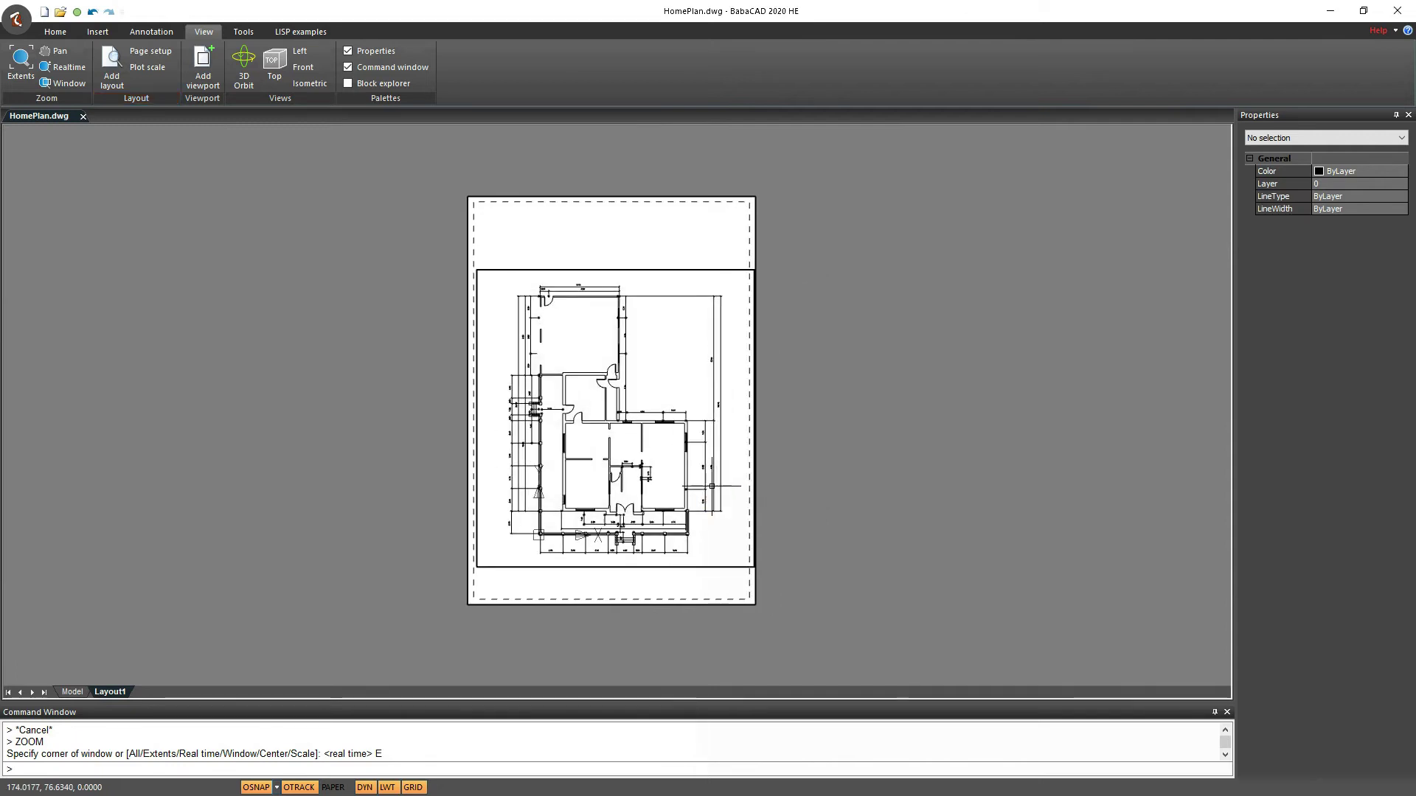
{"action": "left_click", "coordinate": [725, 271]}
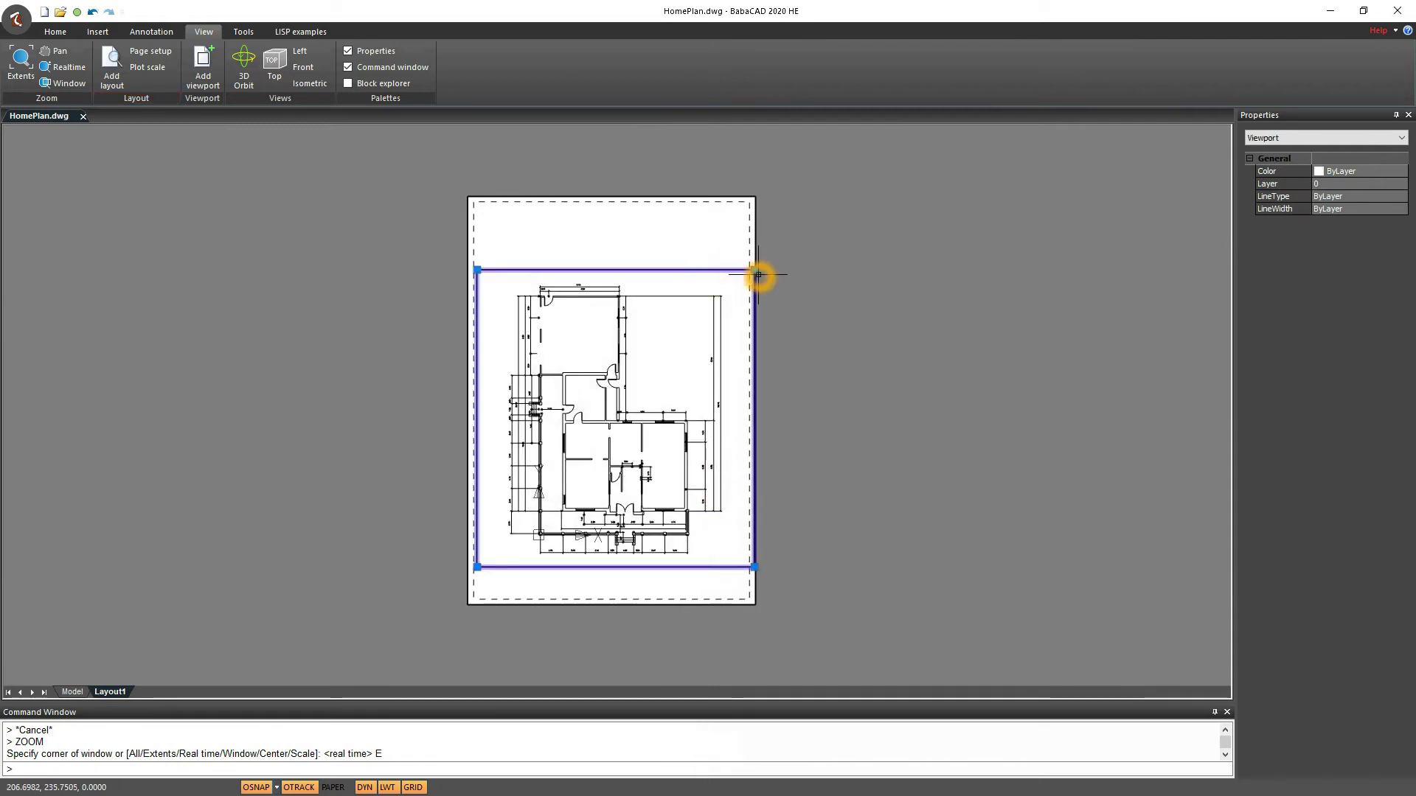
{"action": "left_click", "coordinate": [753, 269]}
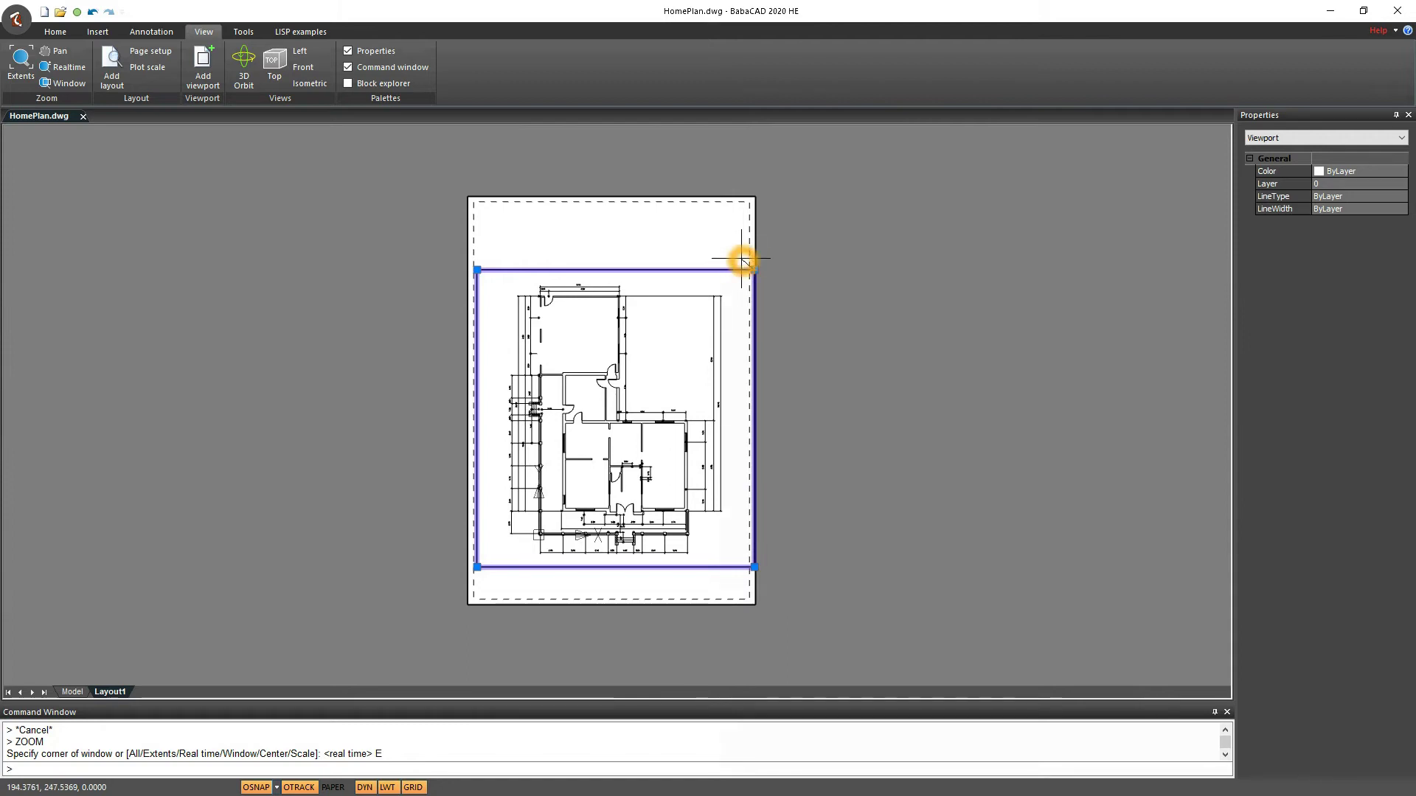
Lower the viewport's top-right corner and set the plot scale to 0.12 (1:120).
{"action": "left_click", "coordinate": [741, 259]}
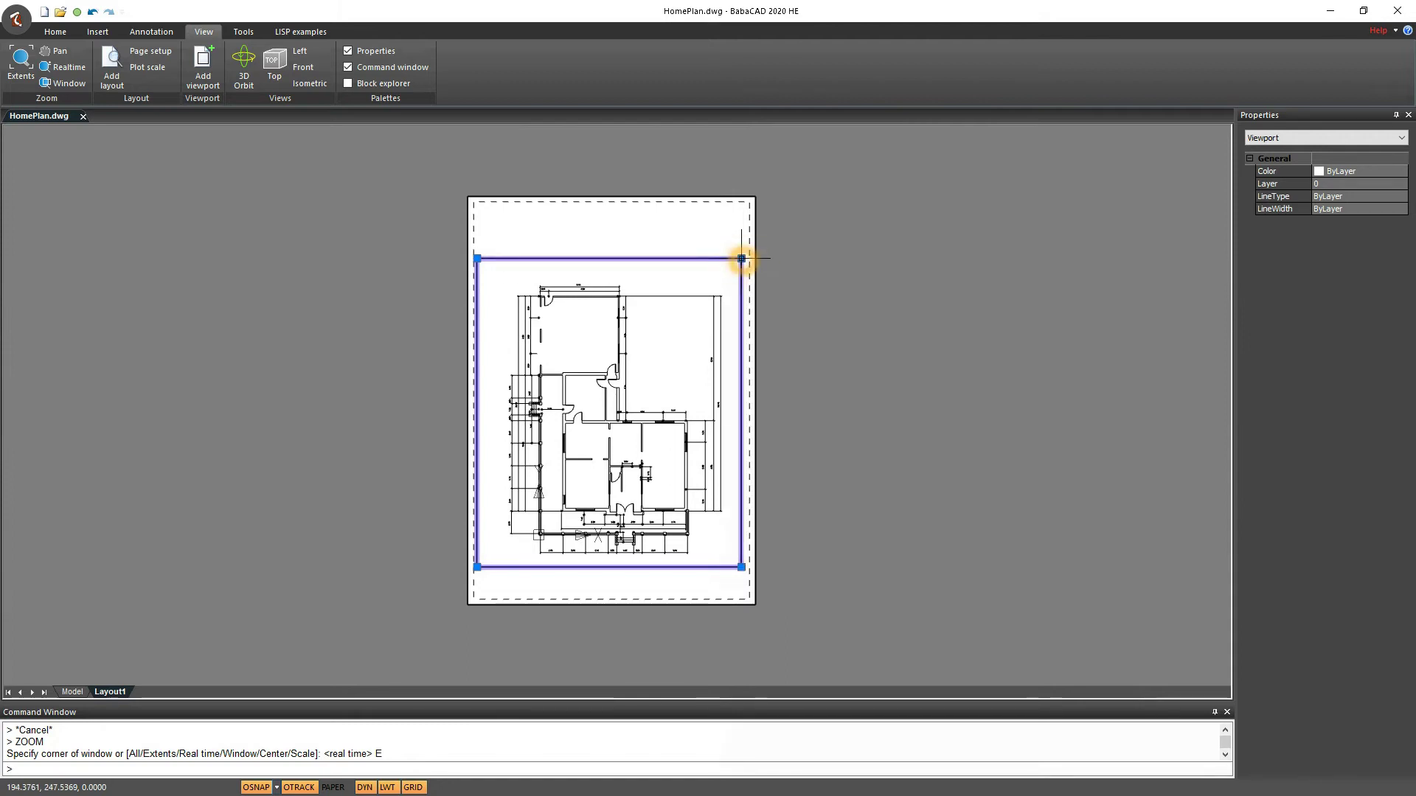
{"action": "left_click", "coordinate": [159, 73]}
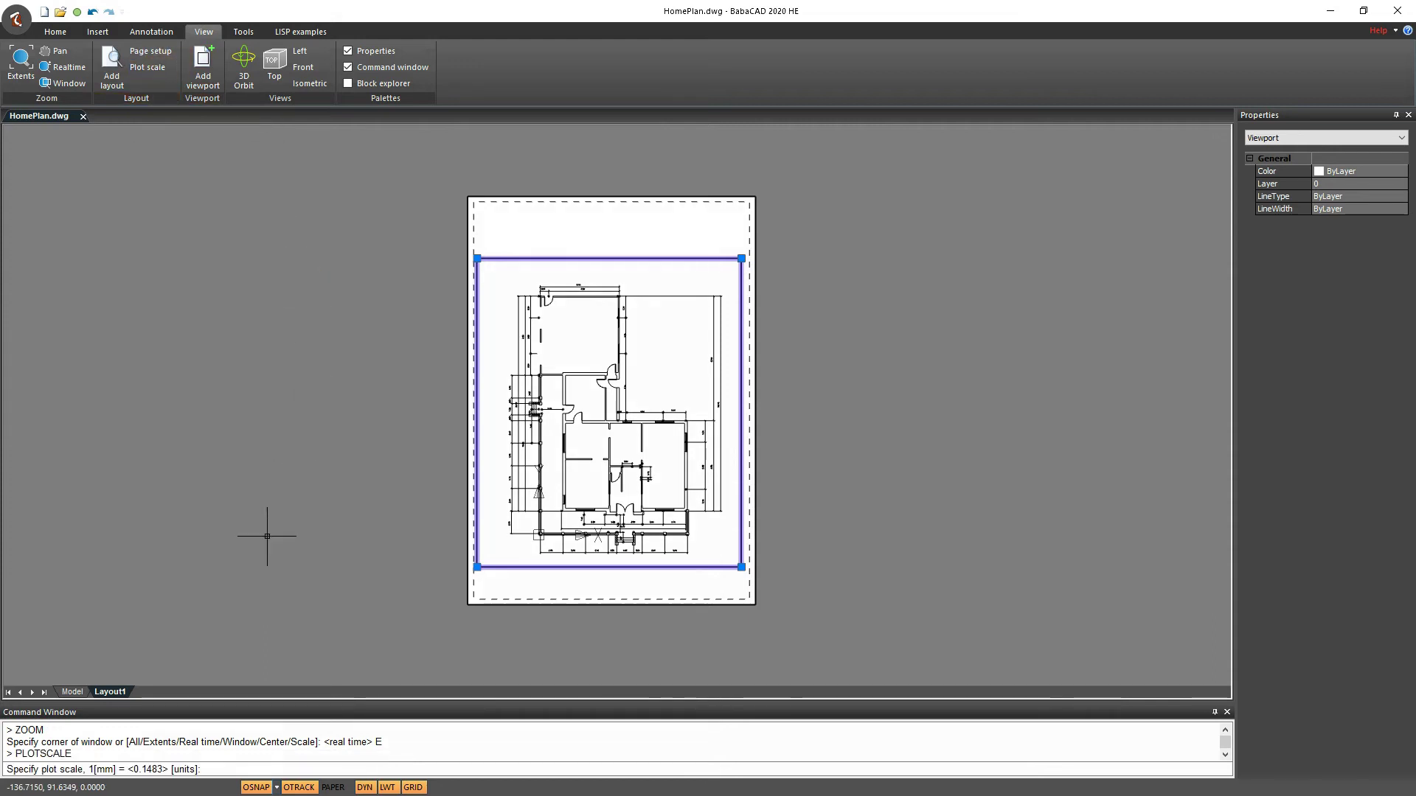
{"action": "left_click", "coordinate": [33, 766]}
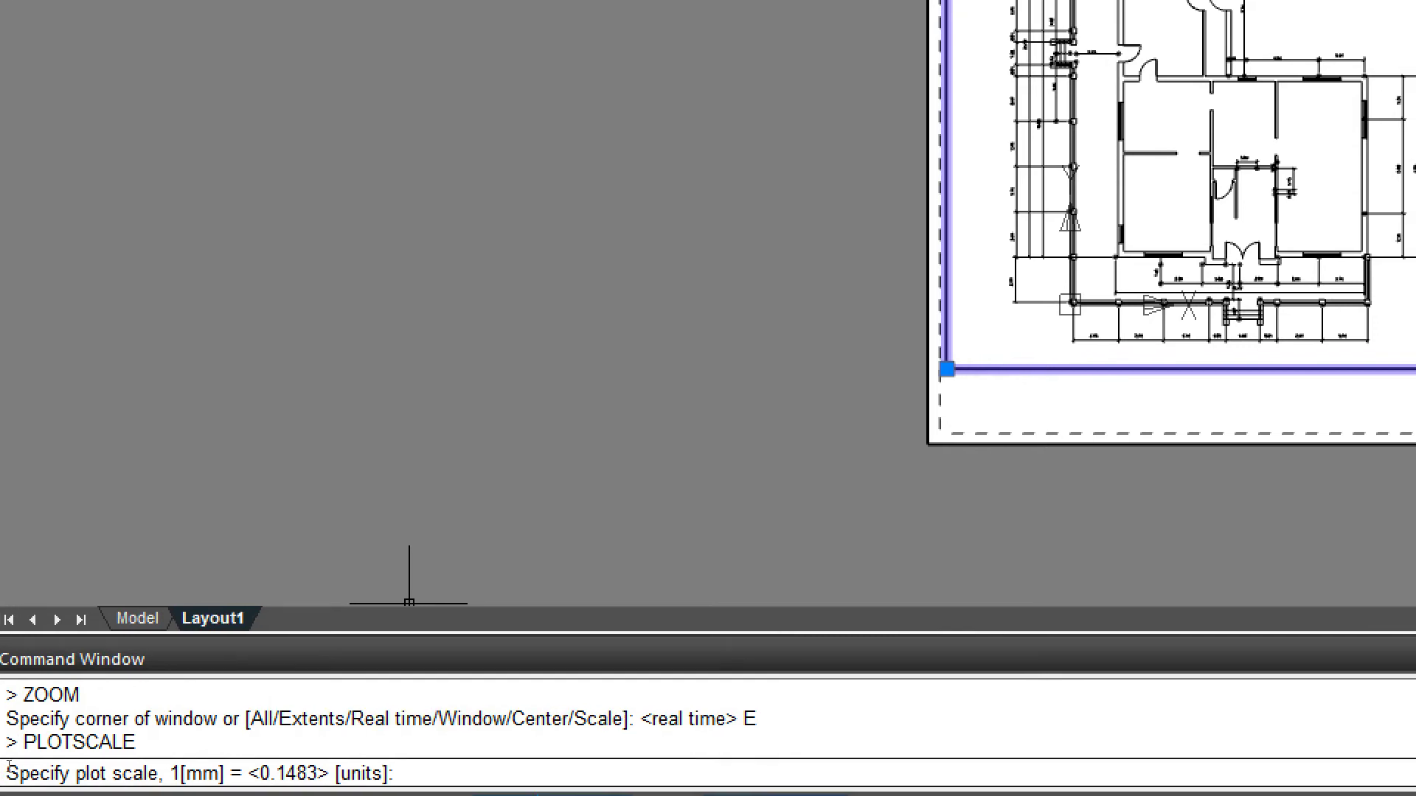
{"action": "type", "text": "0.12"}
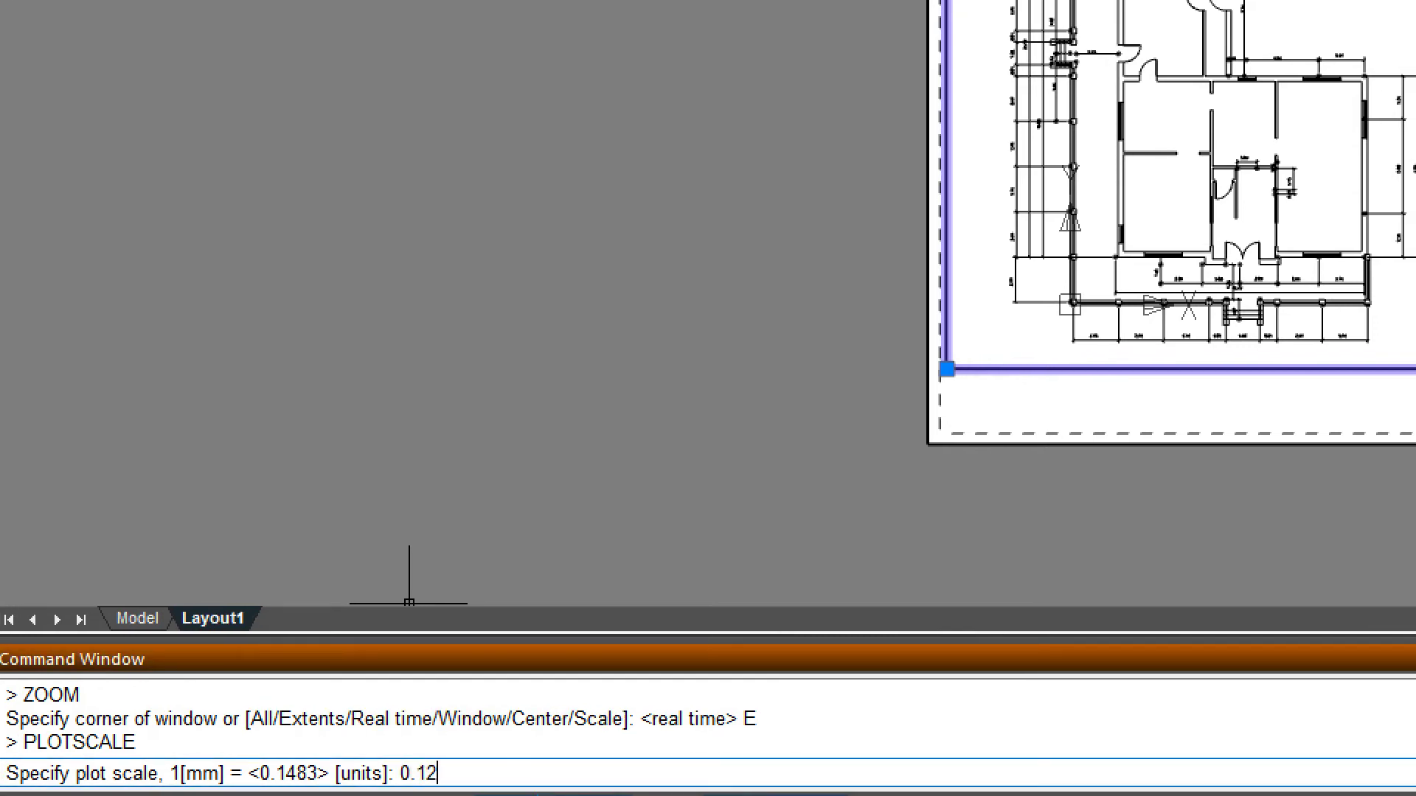
{"action": "key", "text": "Return"}
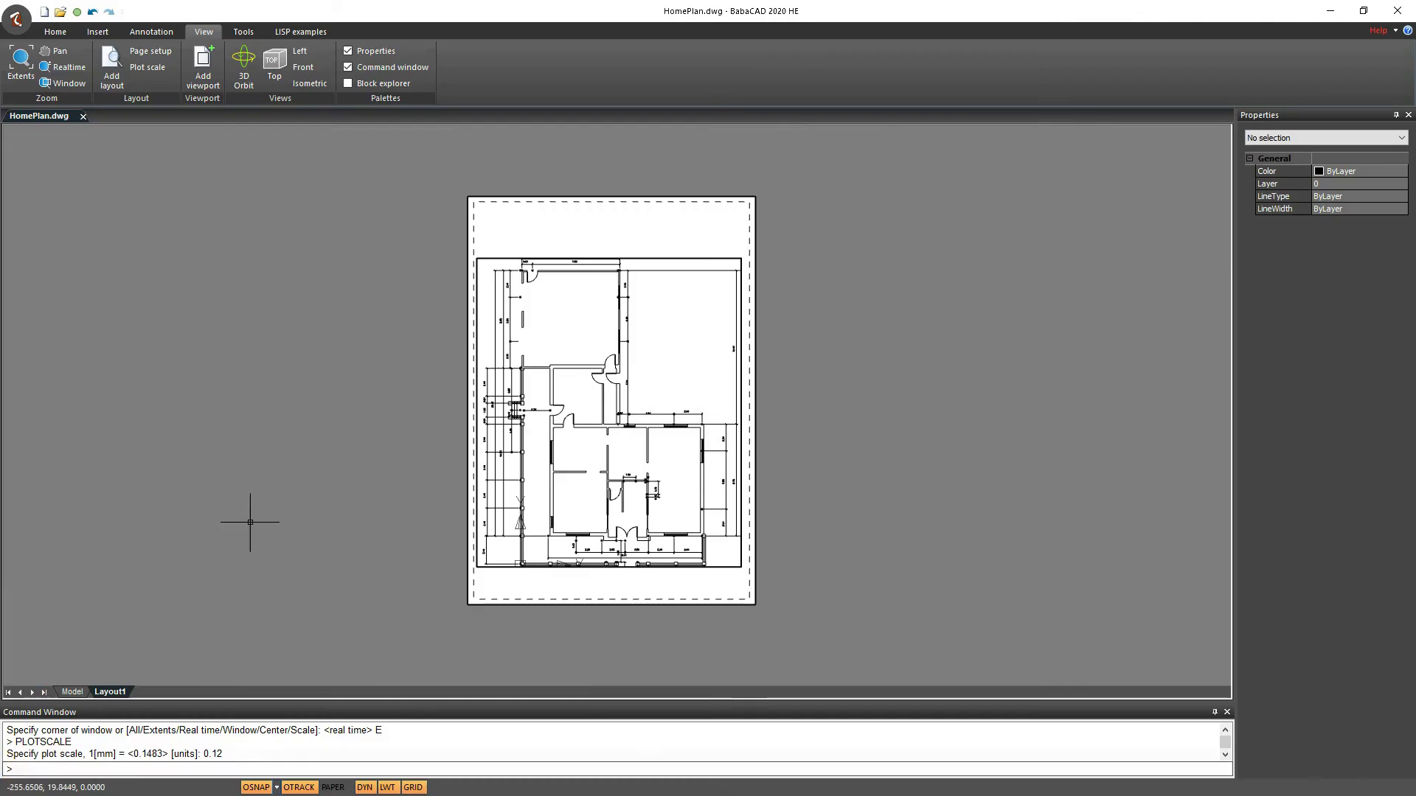
Confirm the 0.12 plot scale for the Layout1 viewport.
{"action": "left_click", "coordinate": [499, 451]}
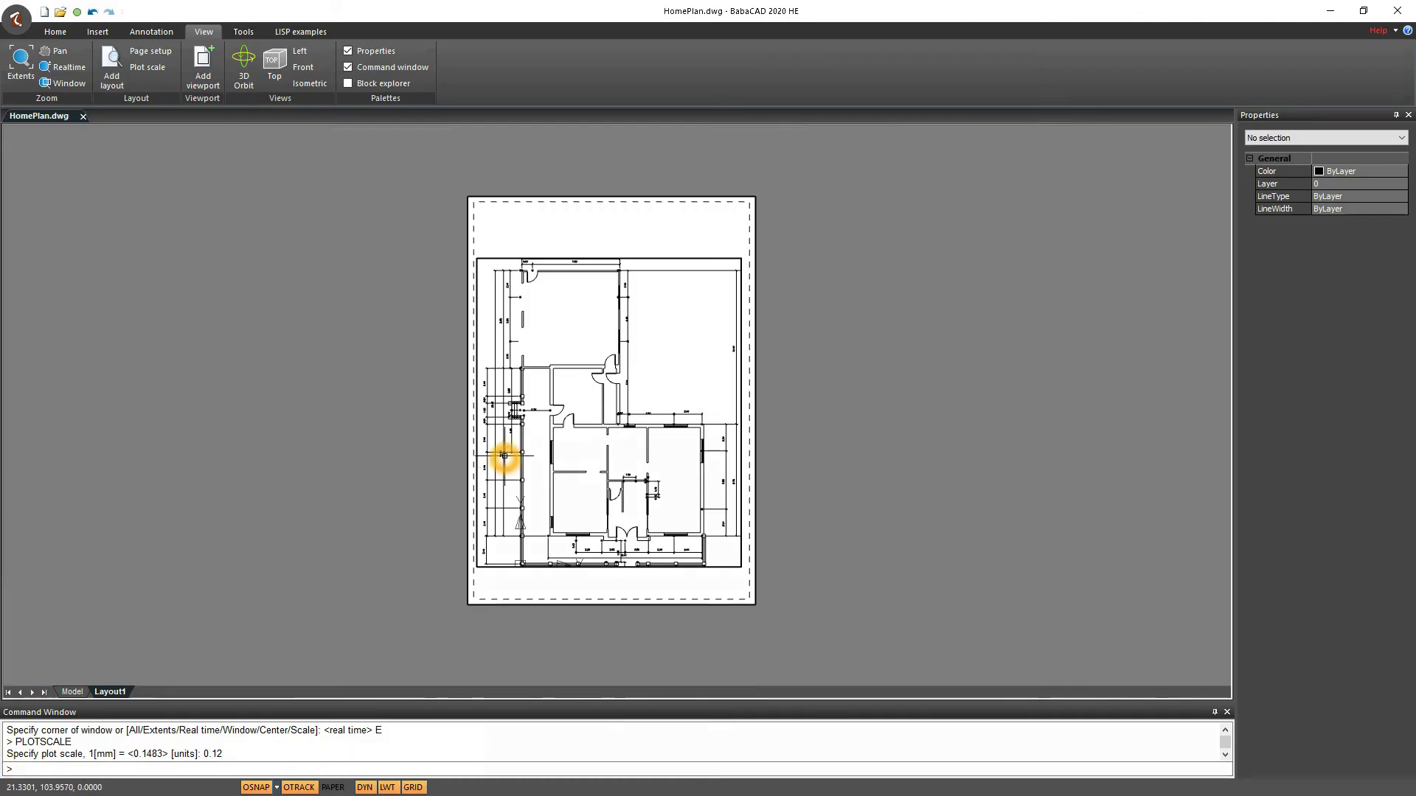
{"action": "left_click", "coordinate": [648, 480]}
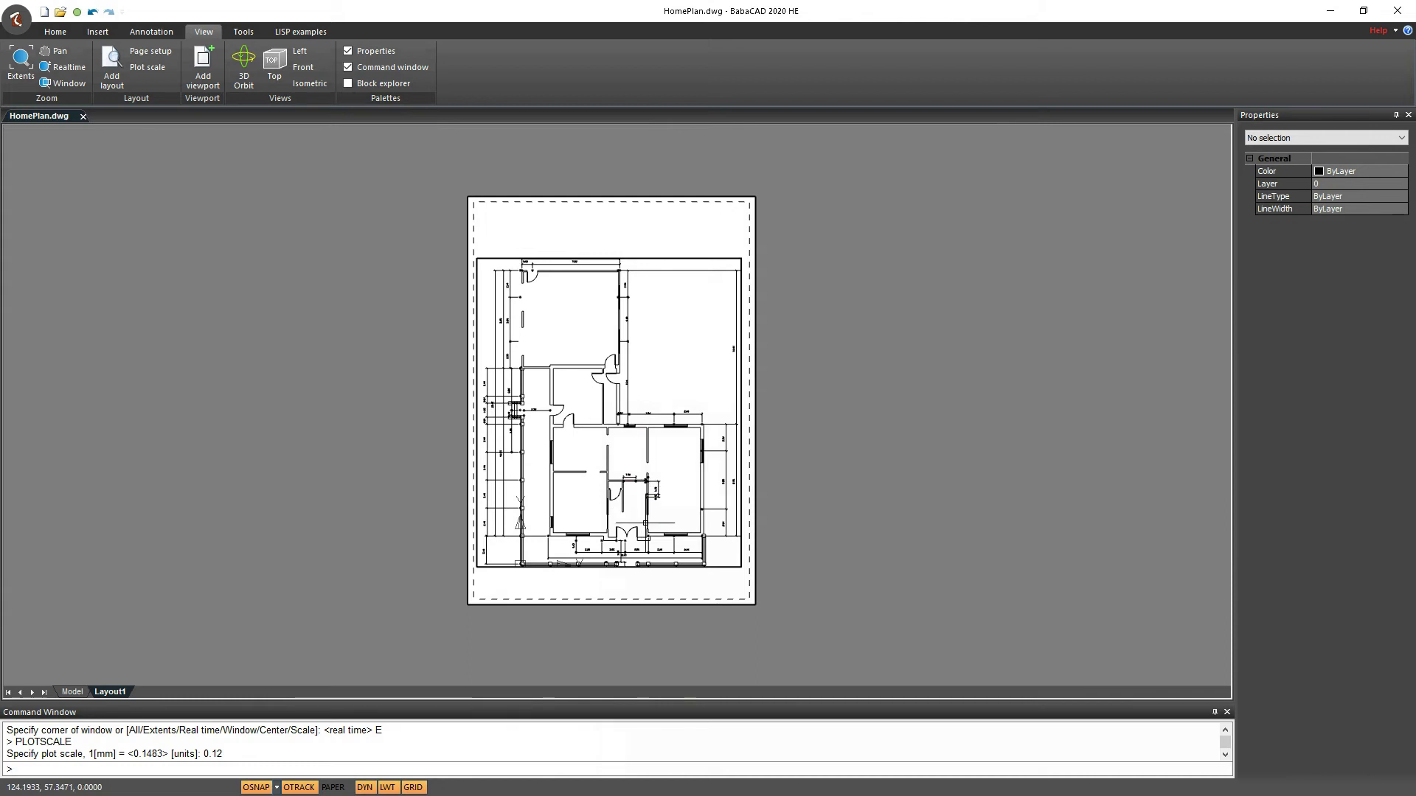
{"action": "left_click", "coordinate": [646, 540]}
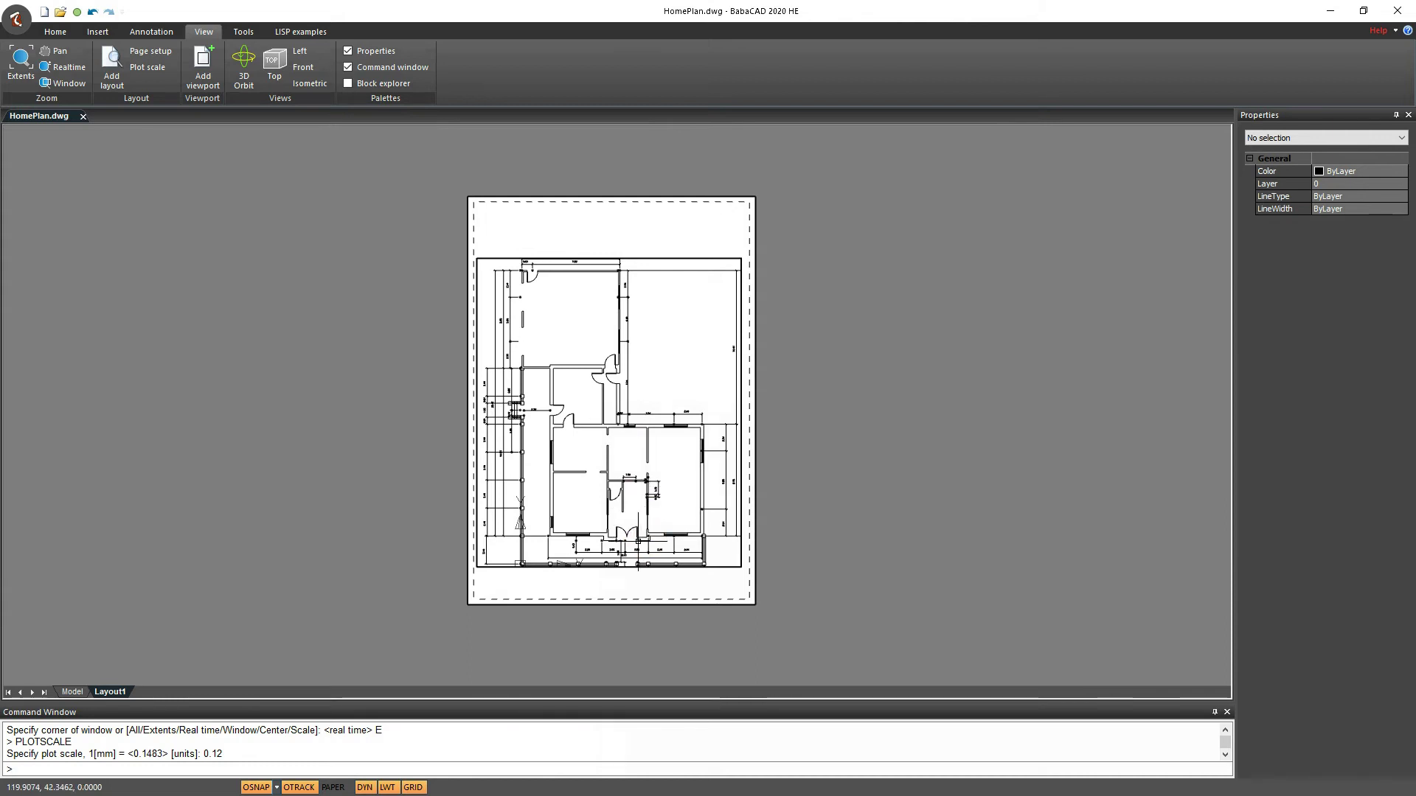
{"action": "left_click", "coordinate": [643, 542]}
{"action": "left_click", "coordinate": [677, 424]}
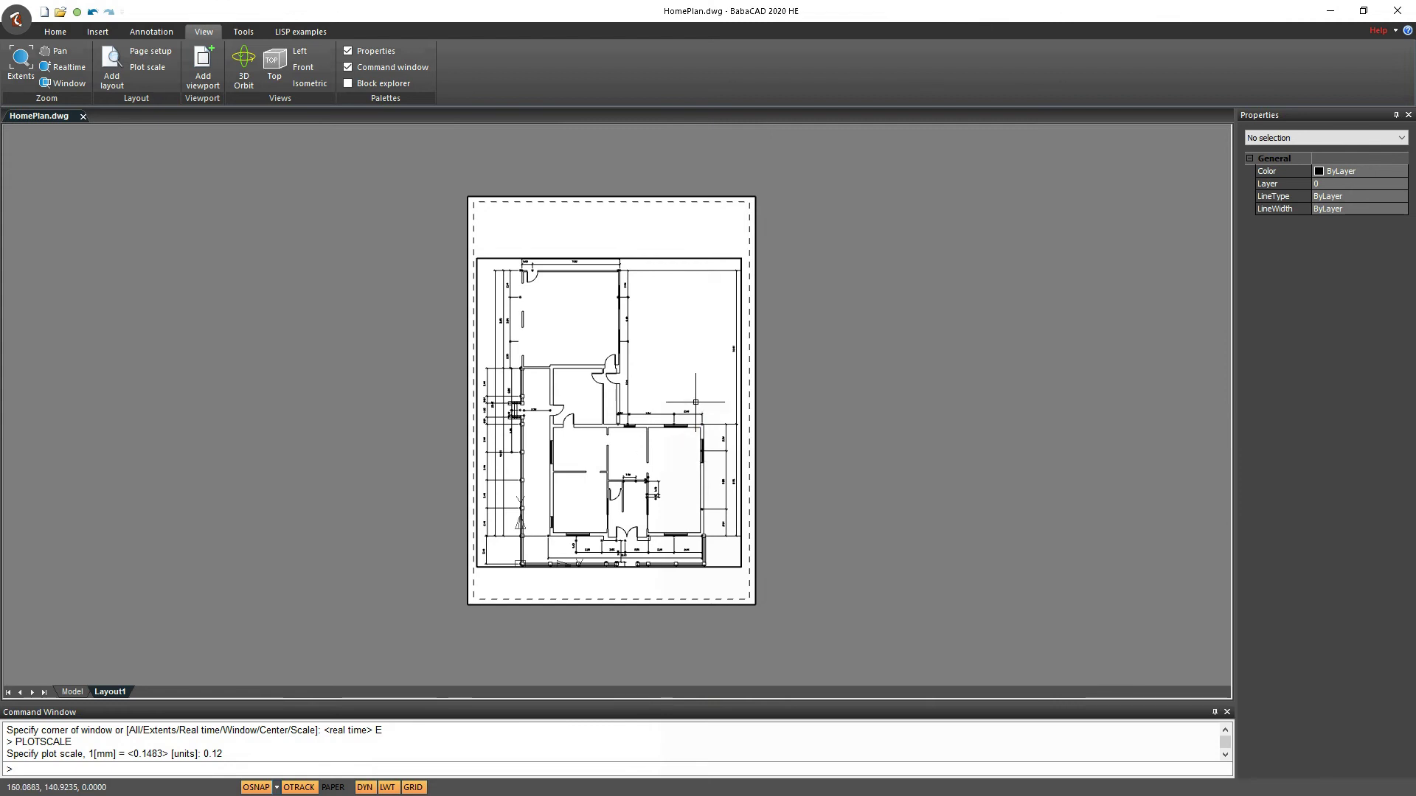
{"action": "left_click", "coordinate": [697, 366]}
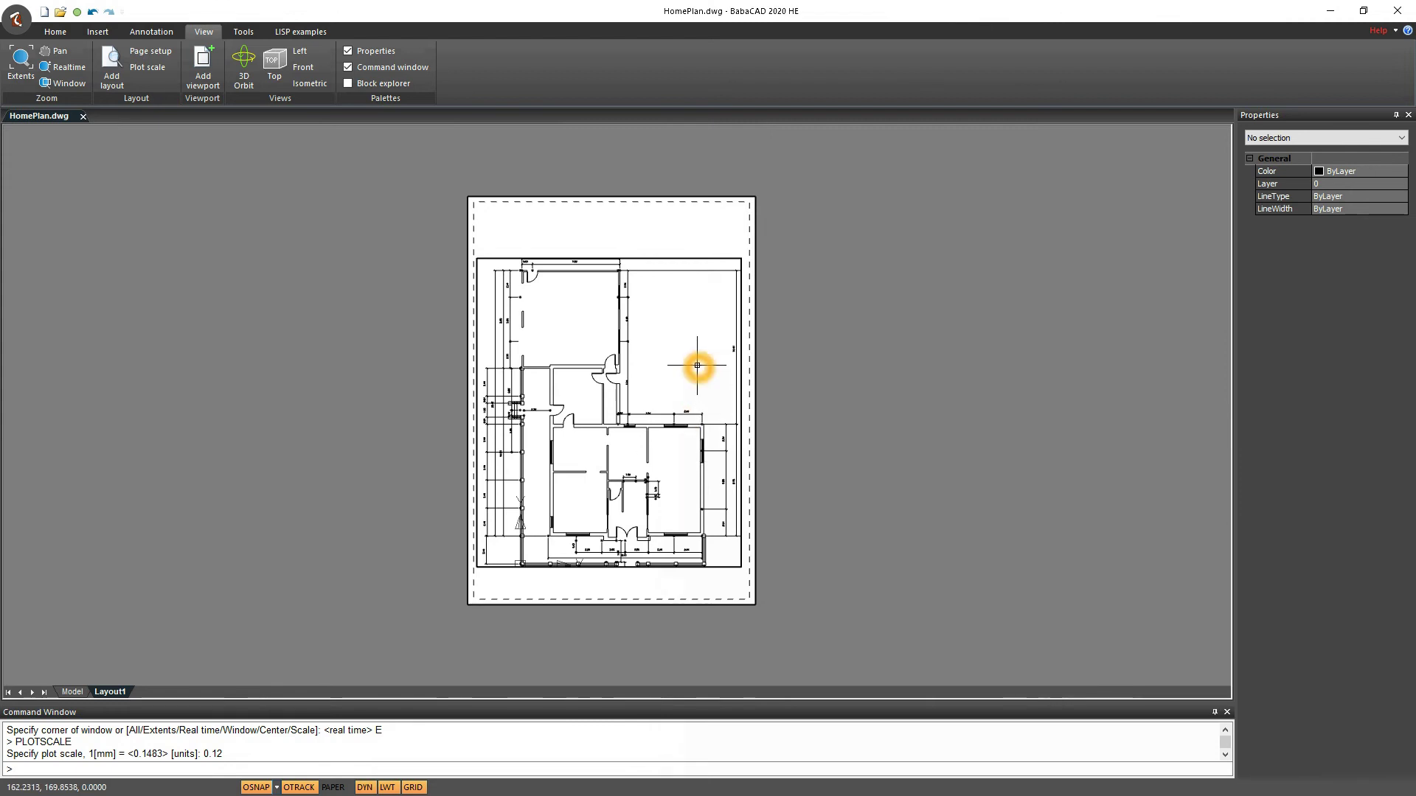
{"action": "left_click", "coordinate": [696, 369]}
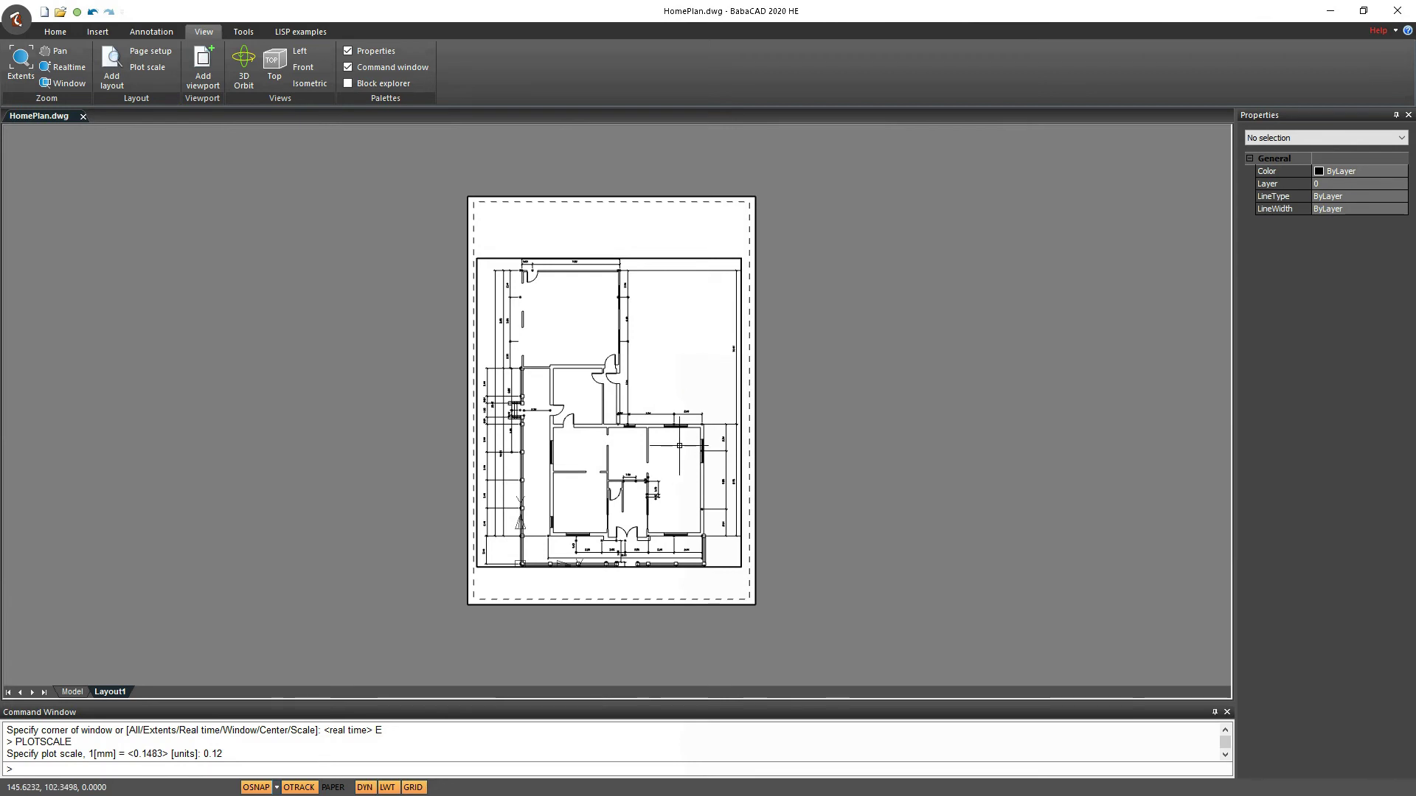
{"action": "left_click", "coordinate": [727, 532]}
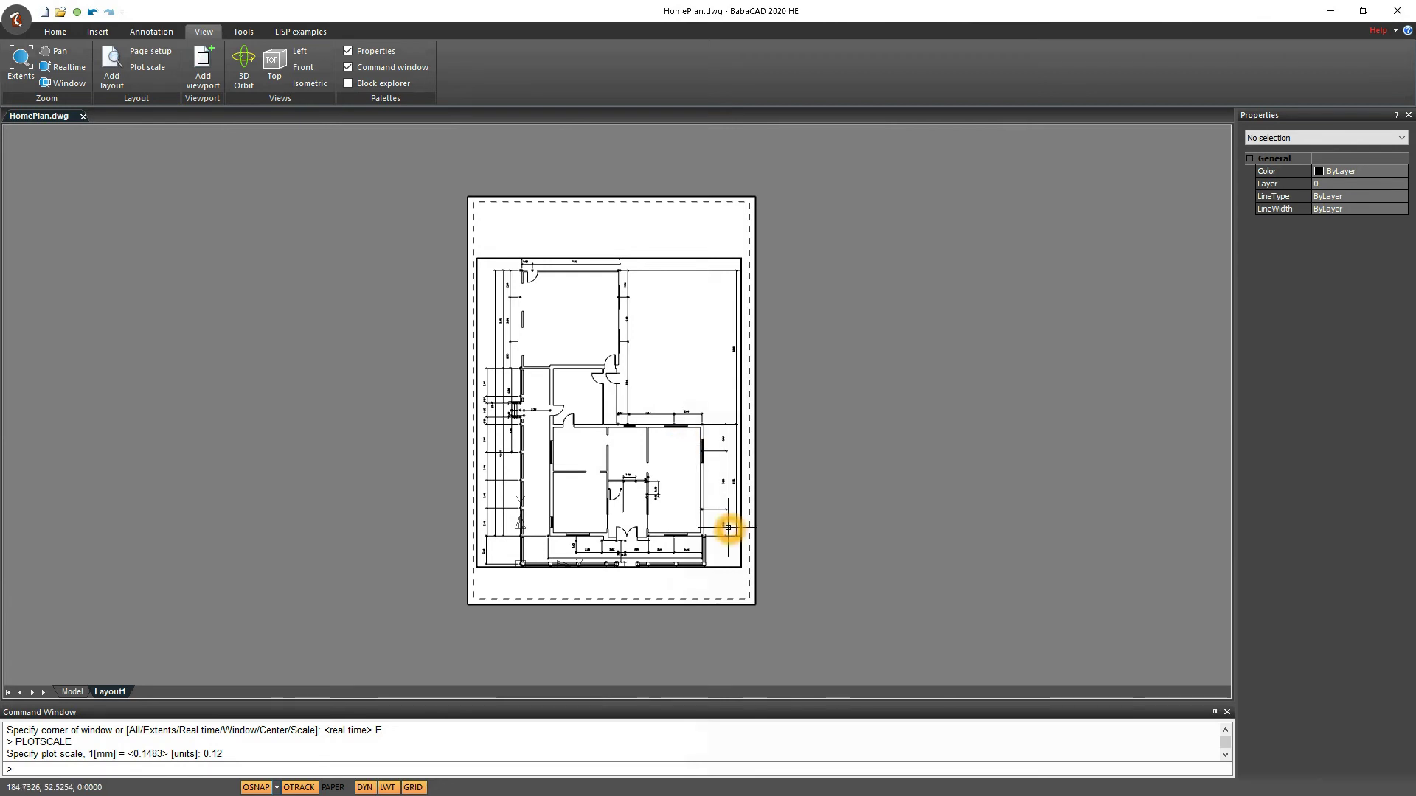
{"action": "left_click", "coordinate": [730, 571]}
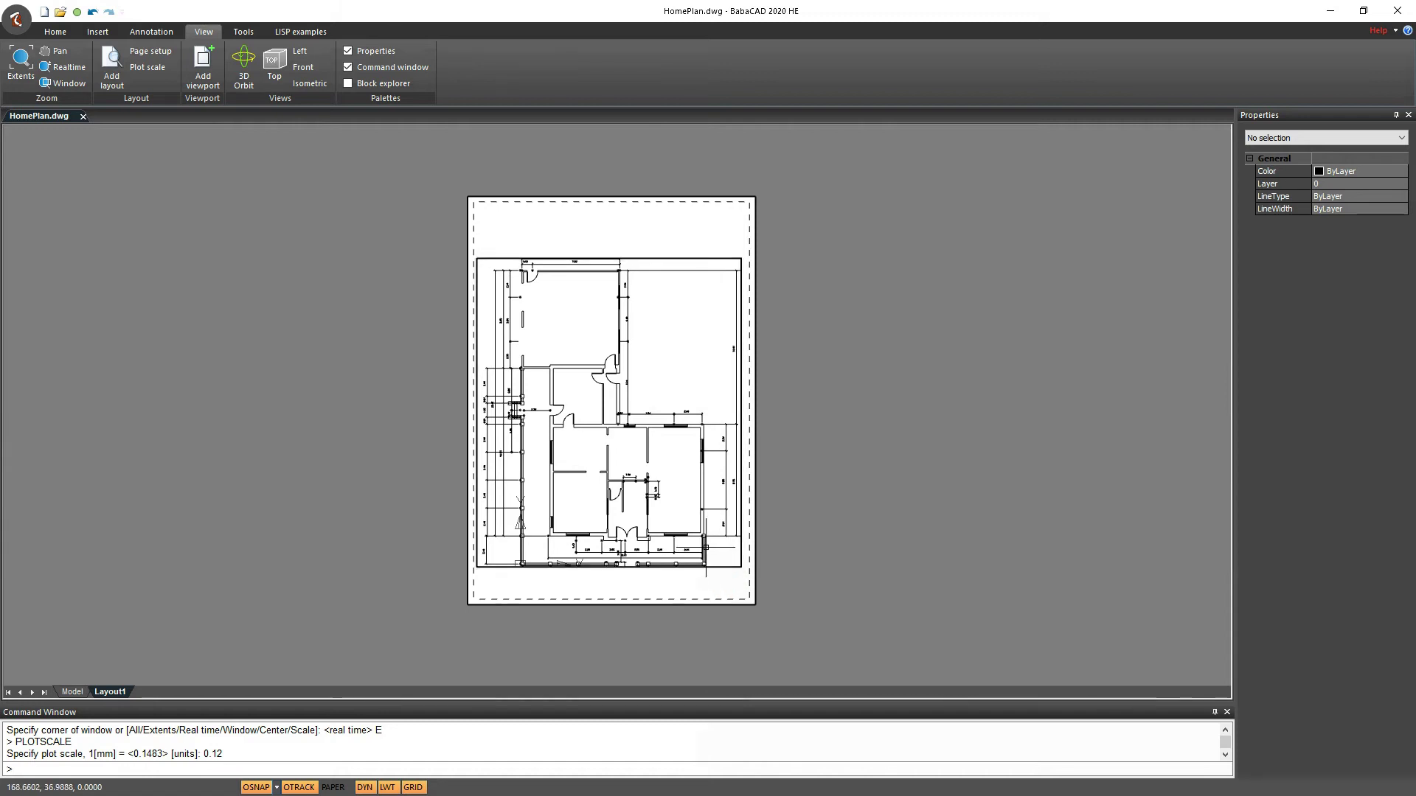
{"action": "double_click", "coordinate": [679, 373]}
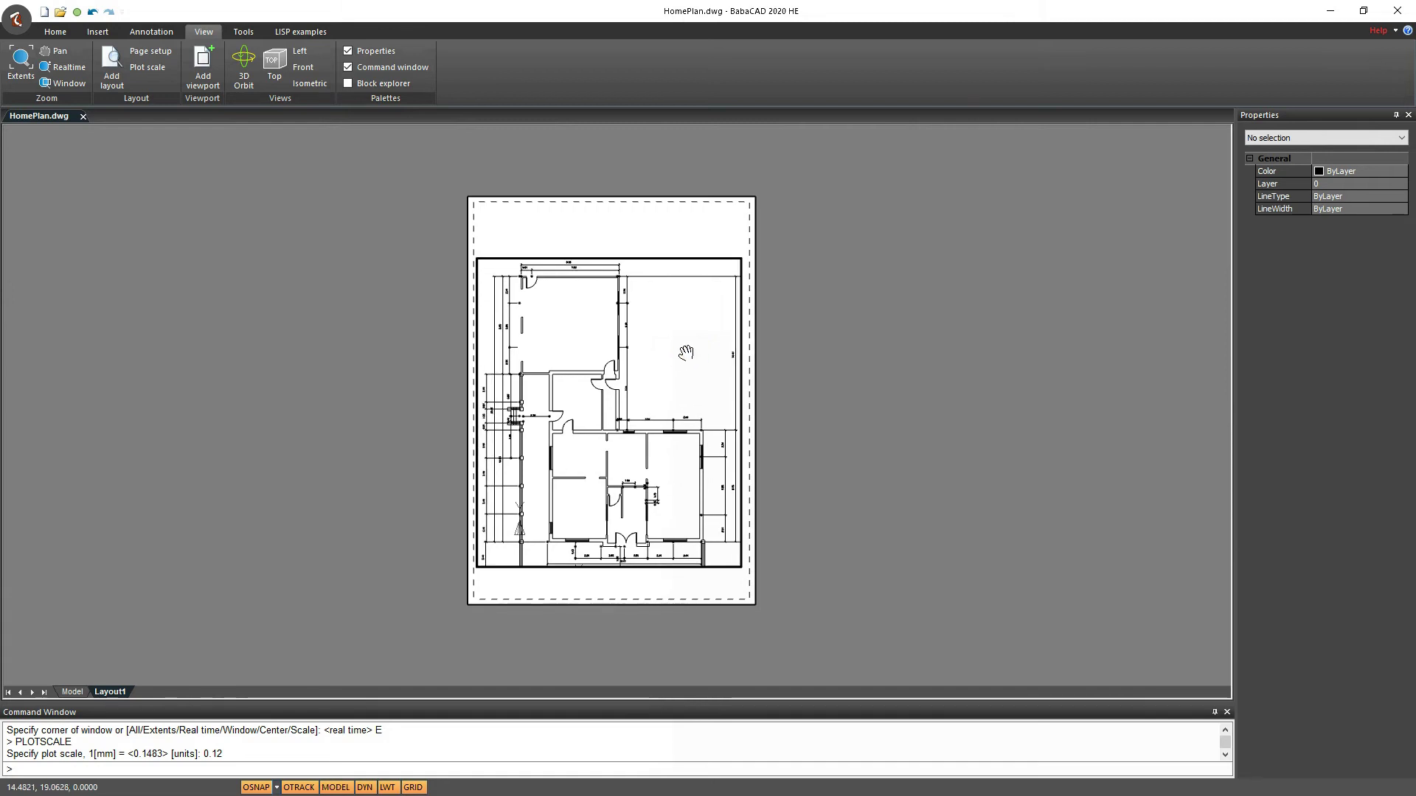
Nudge the floor plan slightly within the viewport and return to paper space.
{"action": "middle_click_drag", "start_coordinate": [688, 349], "coordinate": [686, 353]}
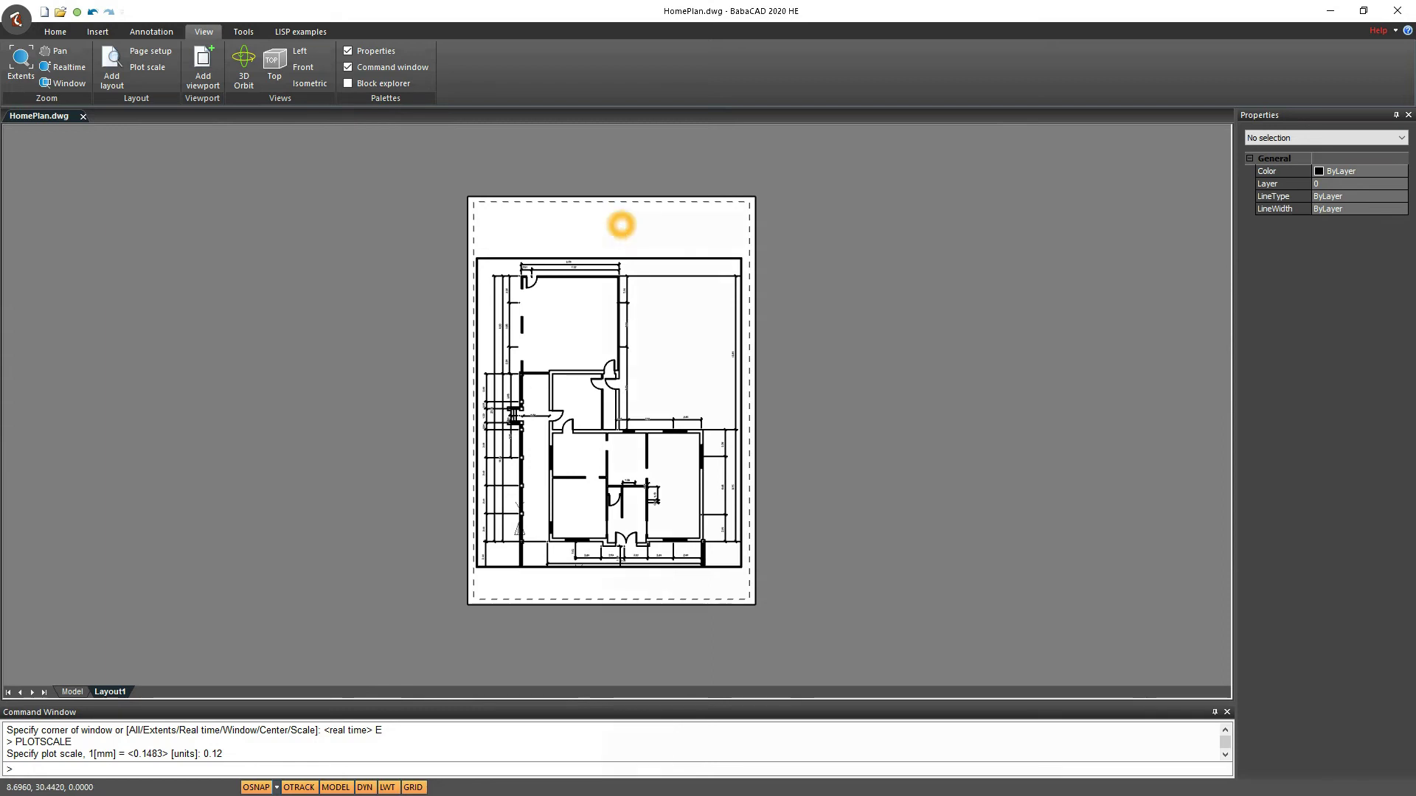
{"action": "double_click", "coordinate": [621, 223]}
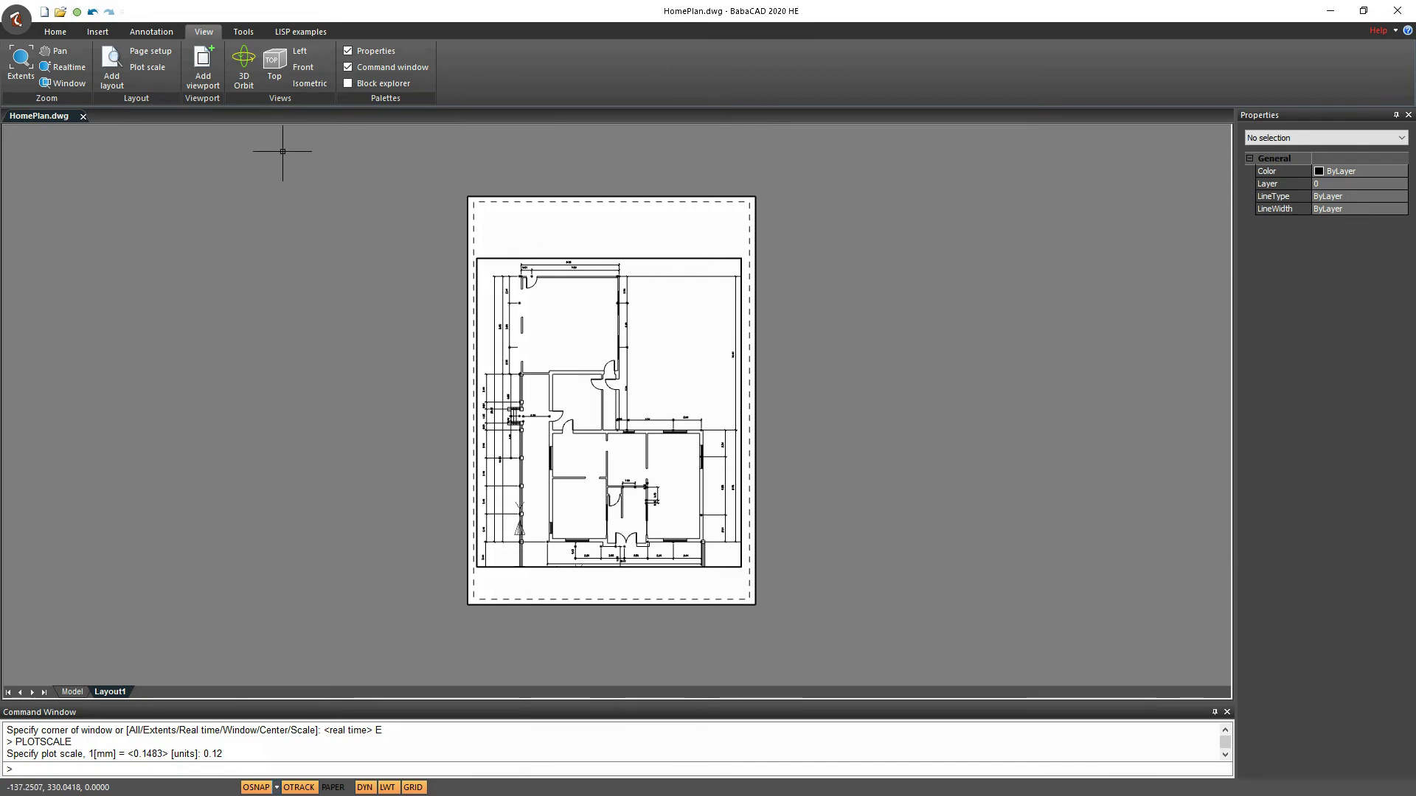
Place the text 'Home Plan R 1:120' in the top margin, height 8, rotation 0.
{"action": "left_click", "coordinate": [554, 228]}
{"action": "type", "text": "TEXT"}
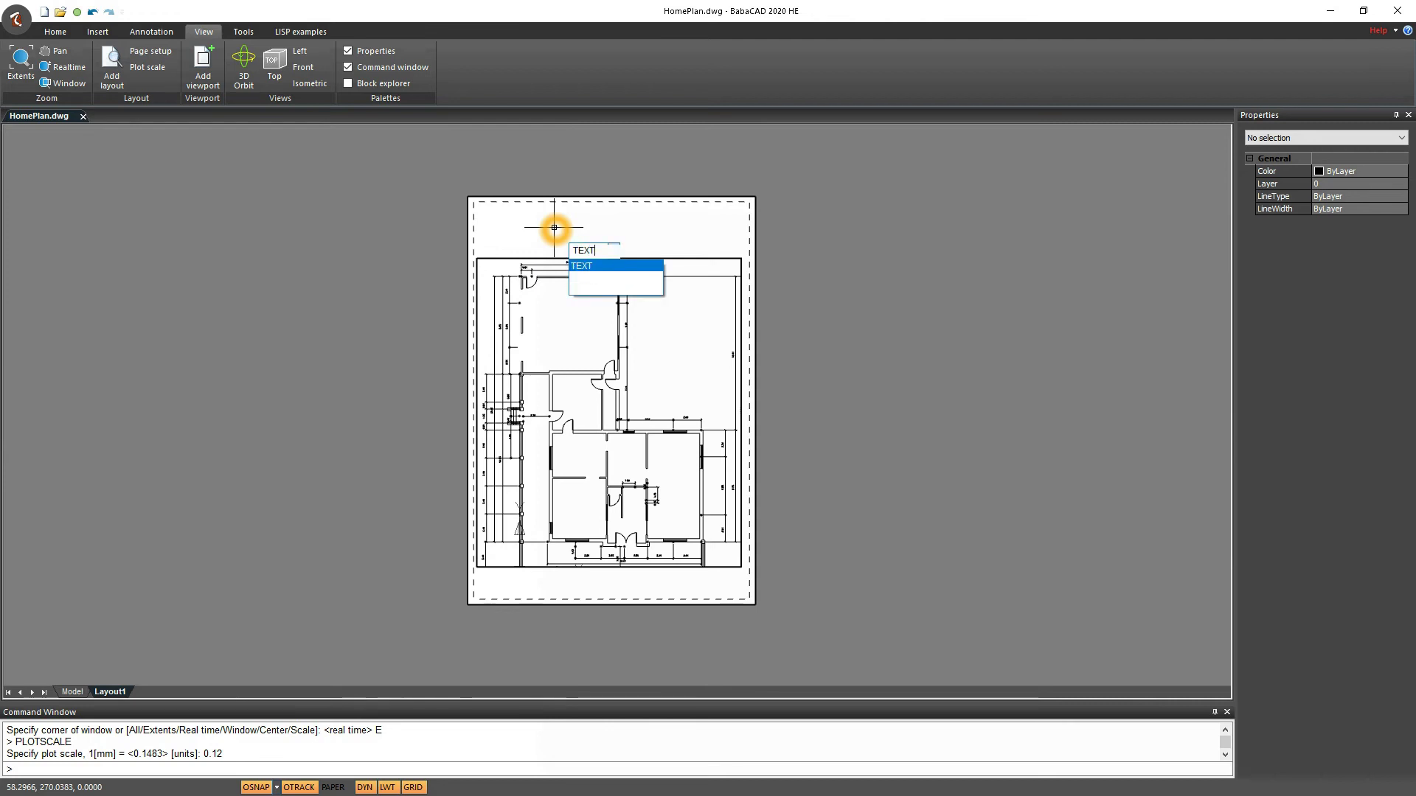
{"action": "key", "text": "Return"}
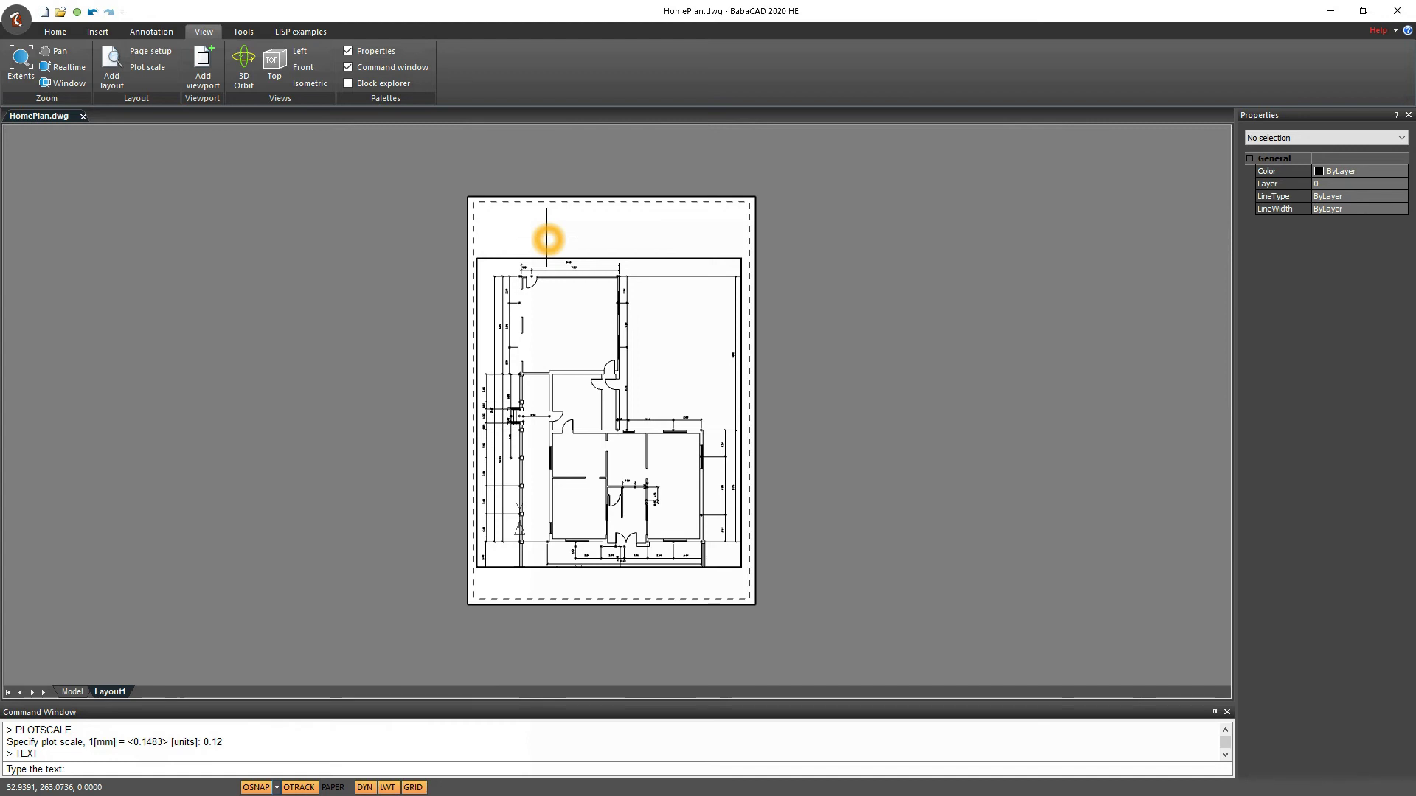
{"action": "type", "text": "Hop"}
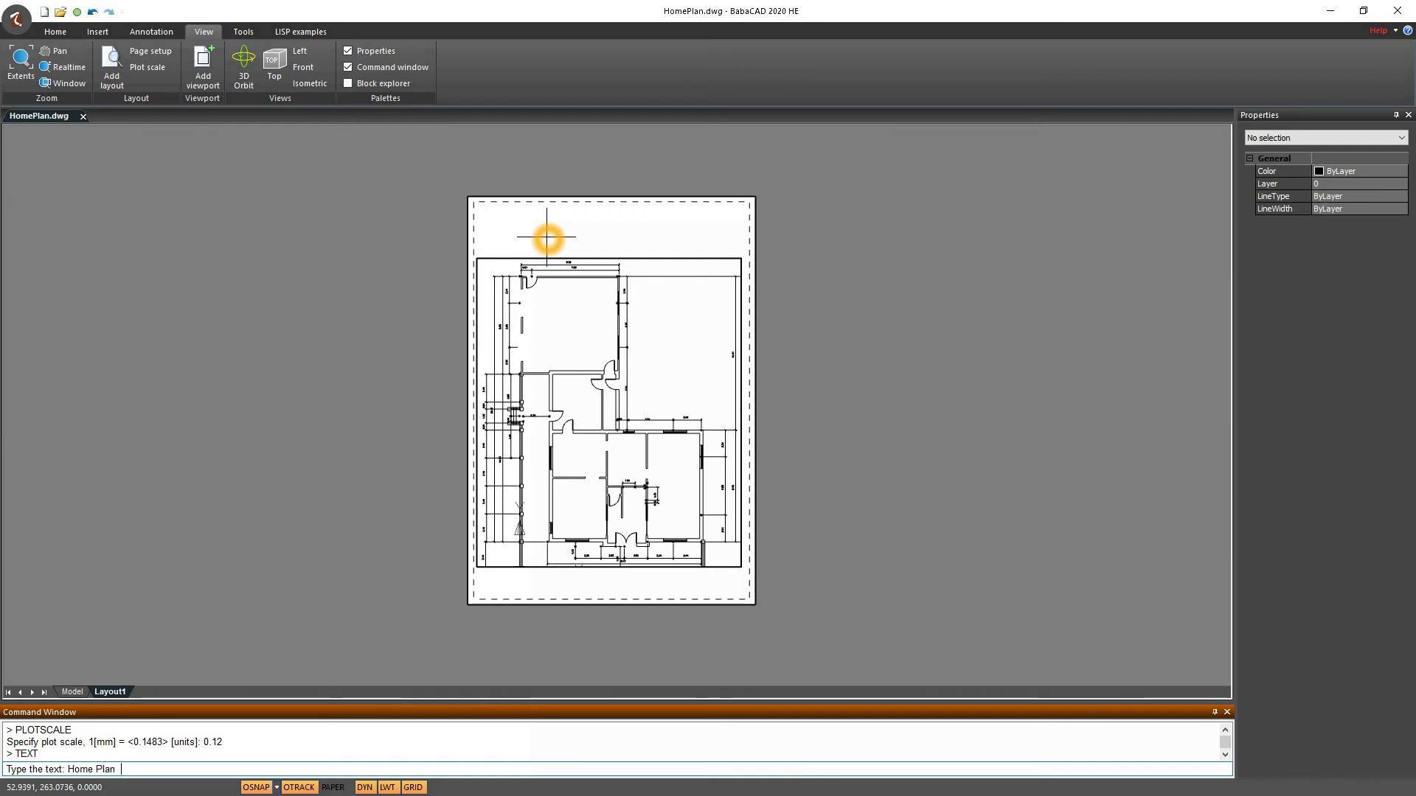
{"action": "type", "text": ":120"}
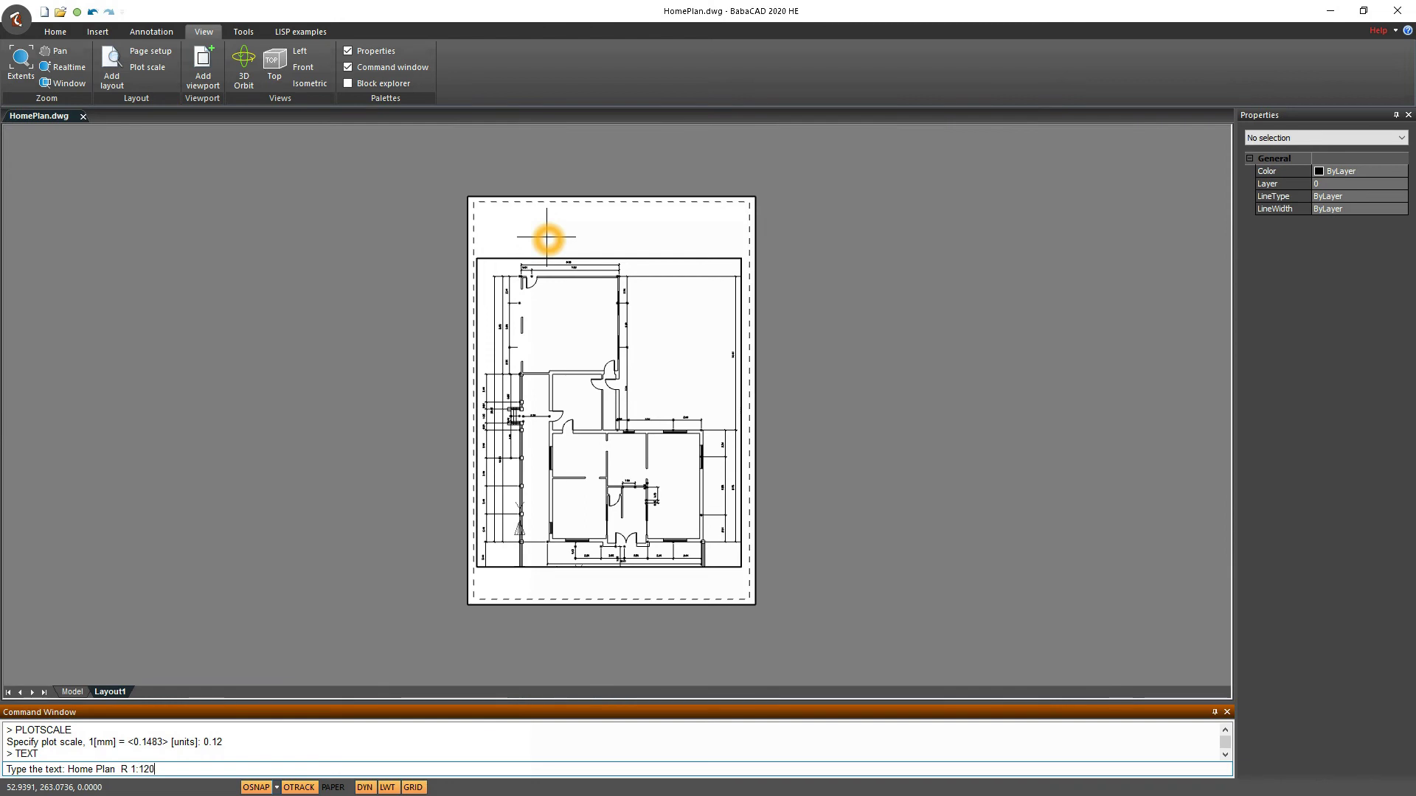
{"action": "key", "text": "Return"}
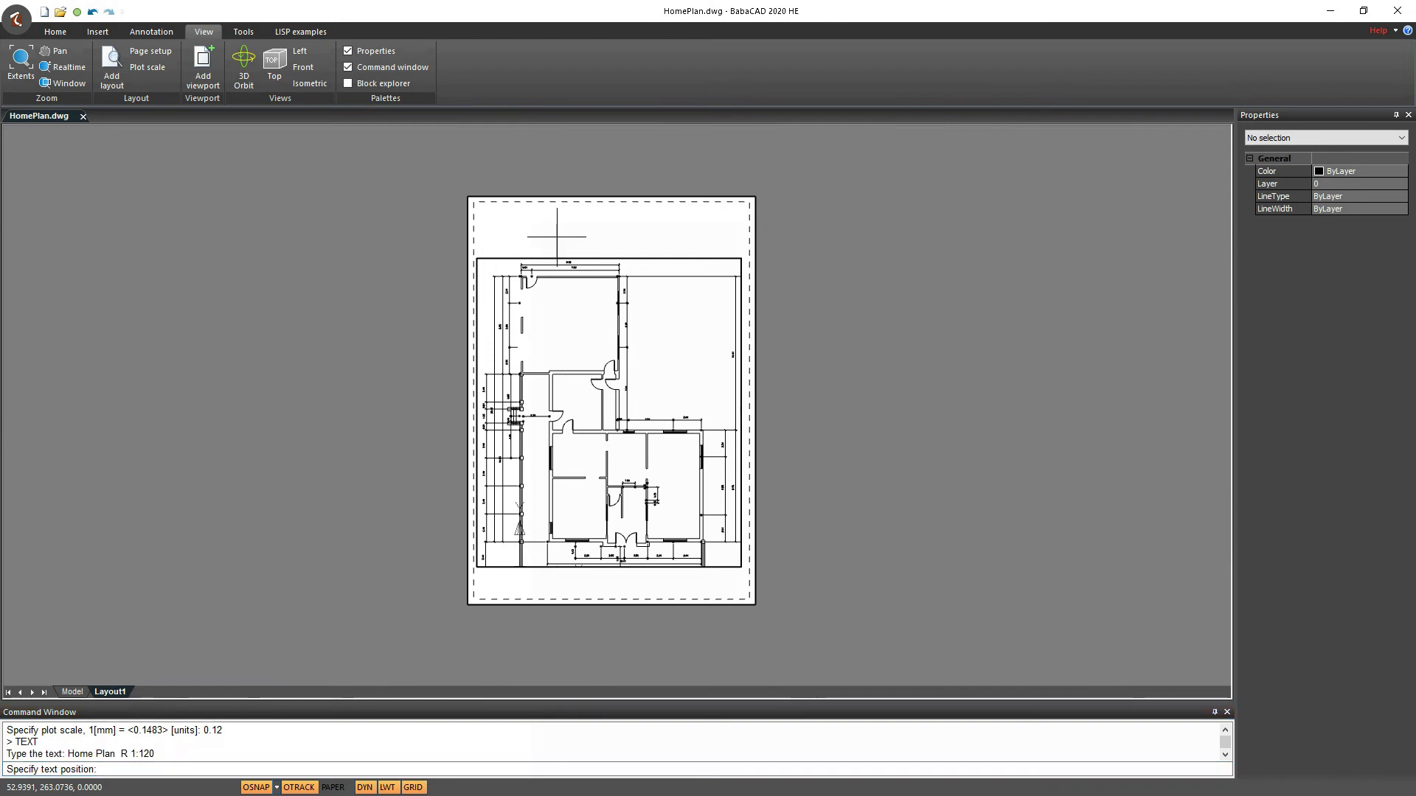
{"action": "left_click", "coordinate": [558, 238]}
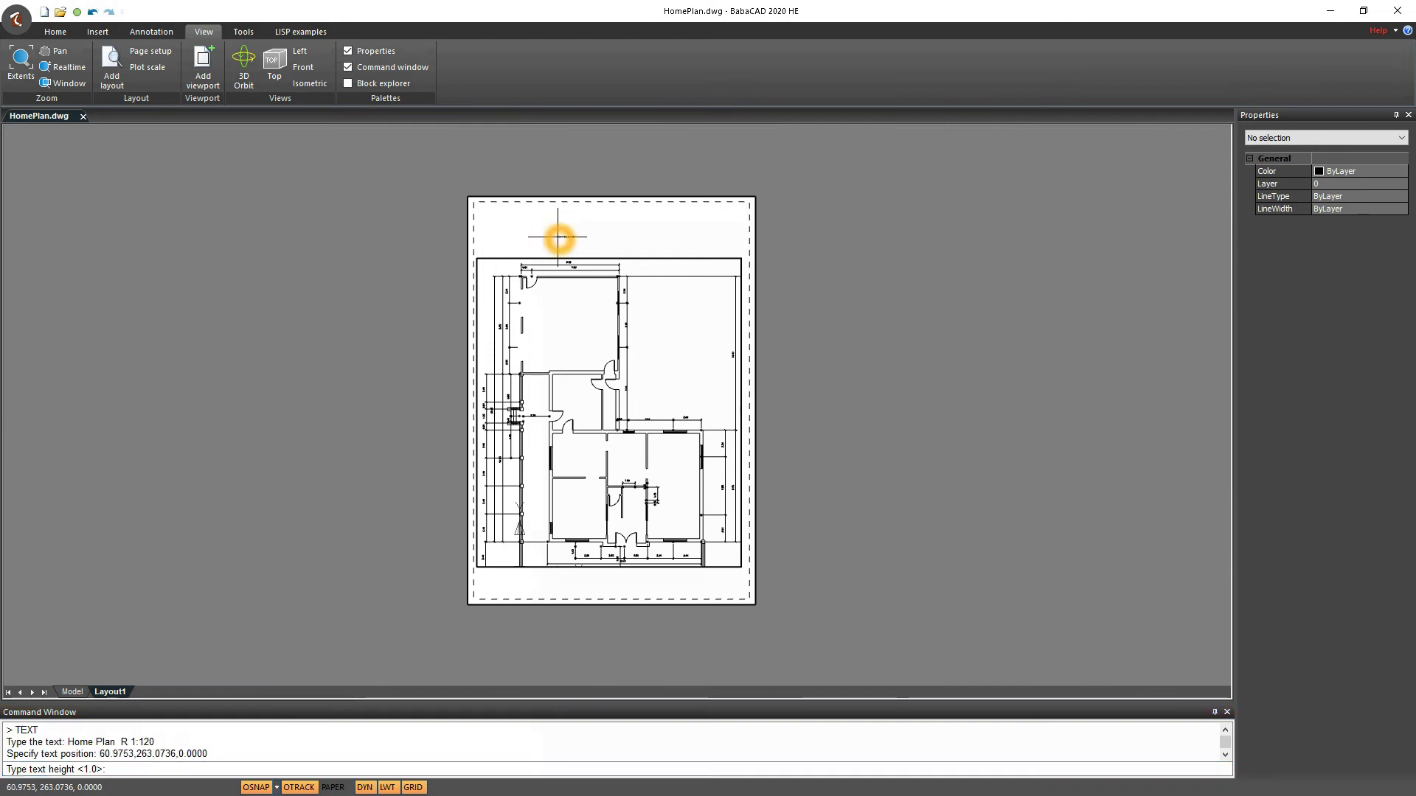
{"action": "type", "text": "8"}
{"action": "key", "text": "Return"}
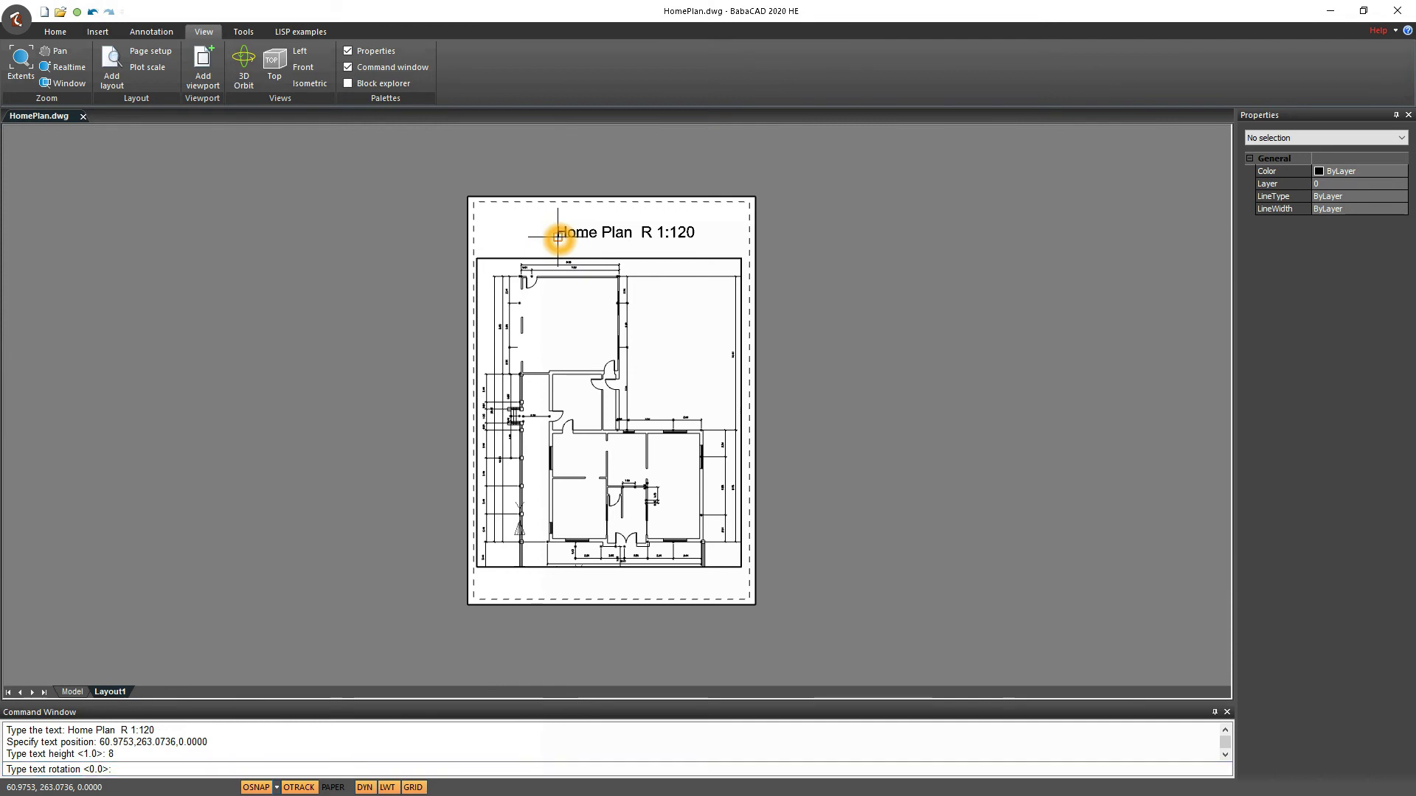
{"action": "key", "text": "Return"}
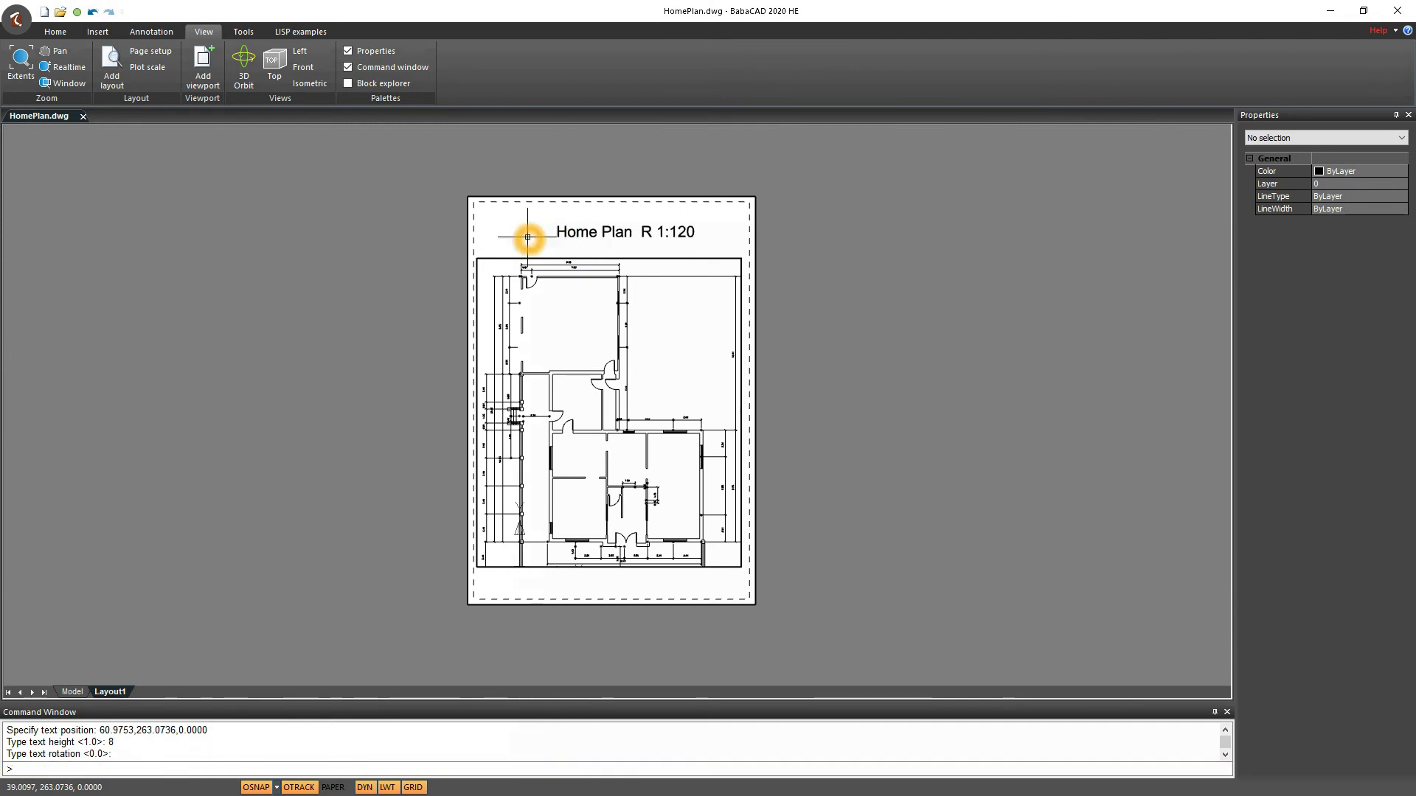
Move the title slightly left so it sits centred over the floor plan.
{"action": "left_click", "coordinate": [615, 232]}
{"action": "scroll", "coordinate": [615, 232], "scroll_direction": "up", "scroll_amount": 1}
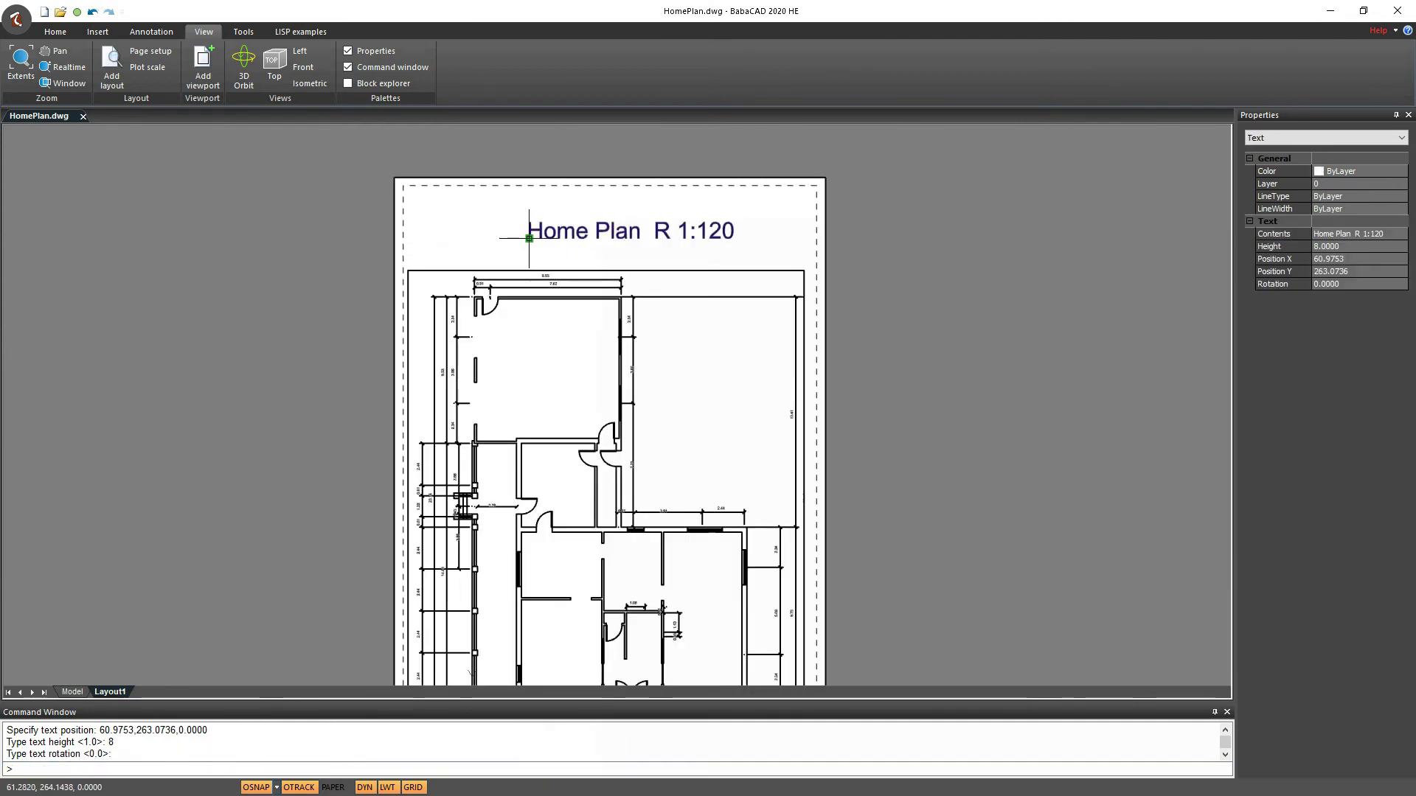
{"action": "left_click", "coordinate": [506, 238]}
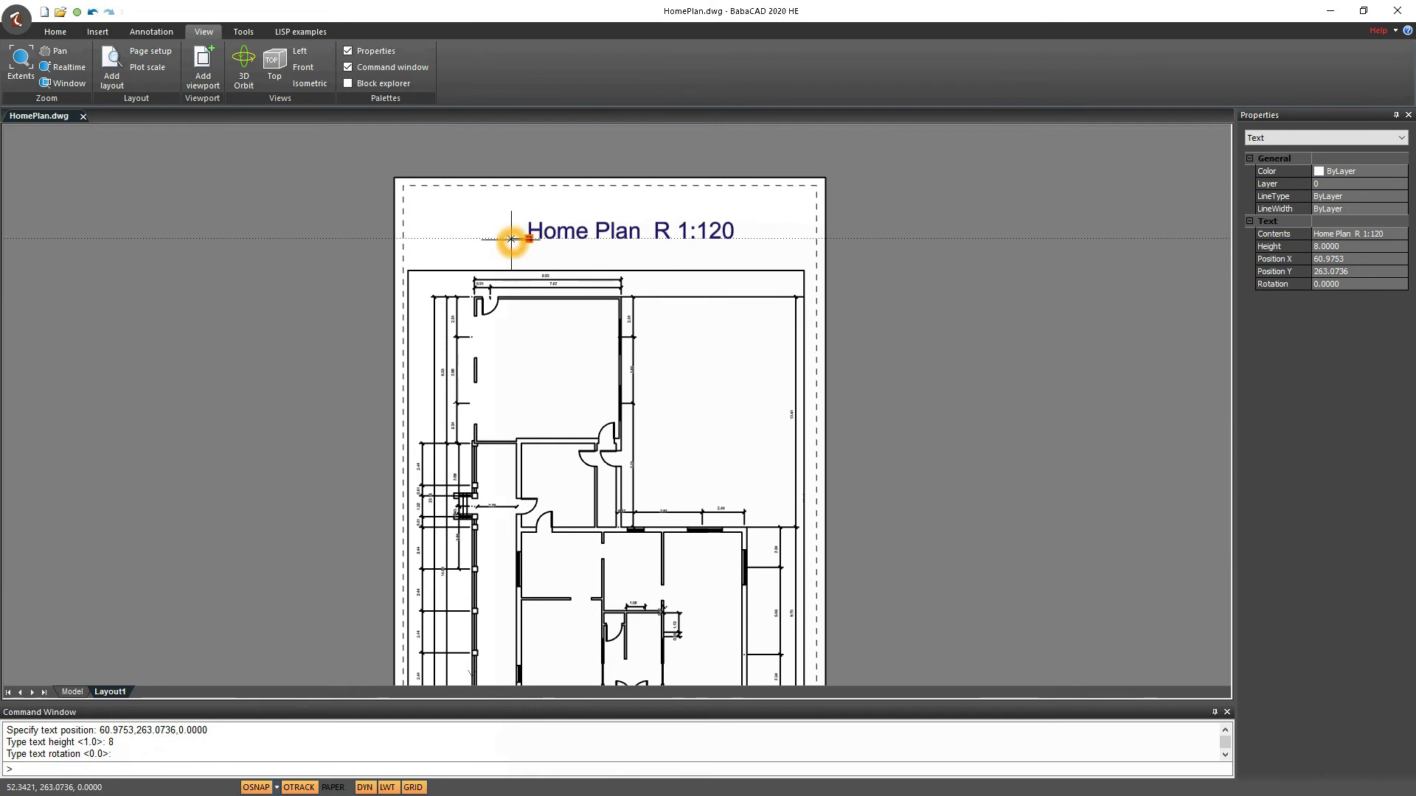
{"action": "left_click", "coordinate": [505, 237]}
{"action": "key", "text": "Escape"}
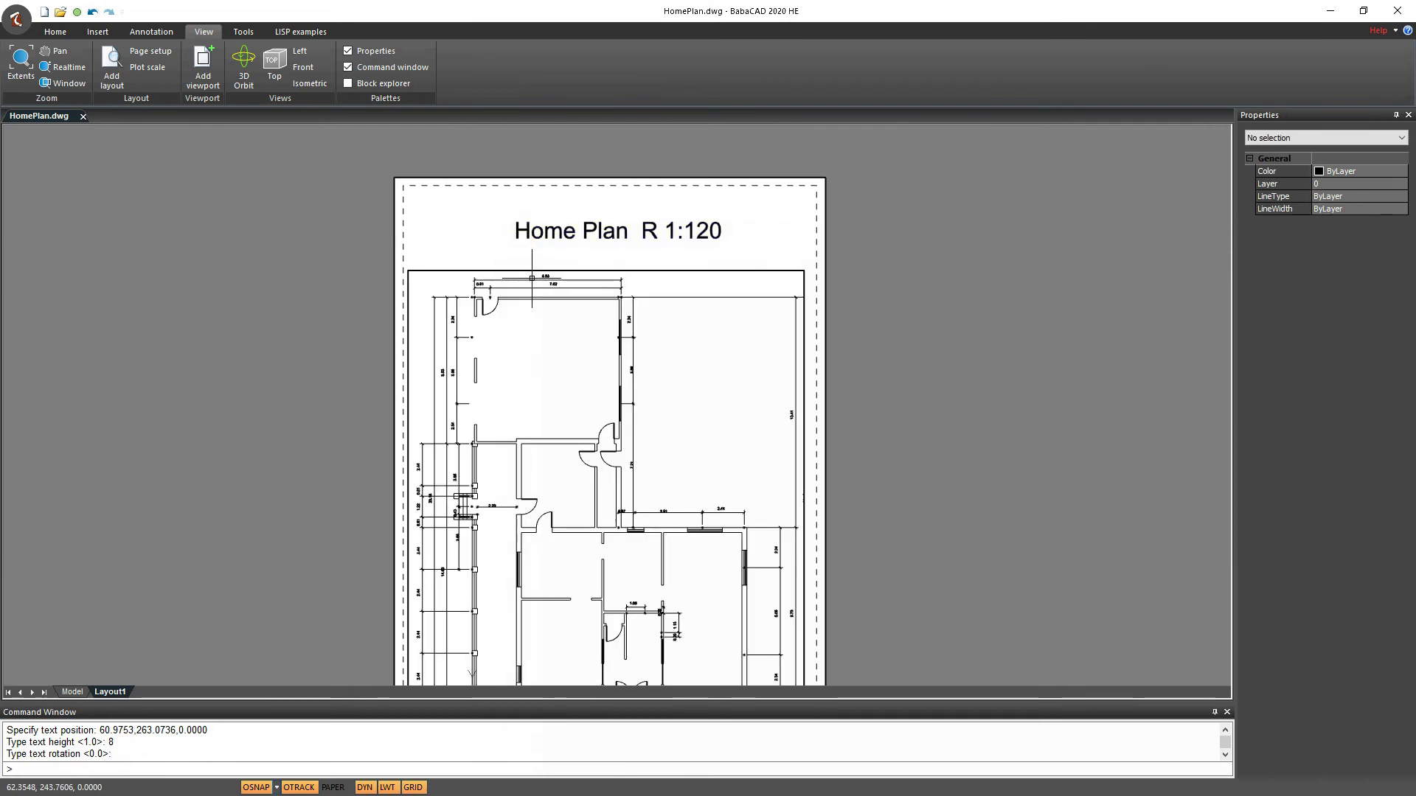
Drag the viewport's lower-right grip down to the lower margin, revealing the bottom dimensions.
{"action": "middle_click_drag", "start_coordinate": [536, 282], "coordinate": [532, 161]}
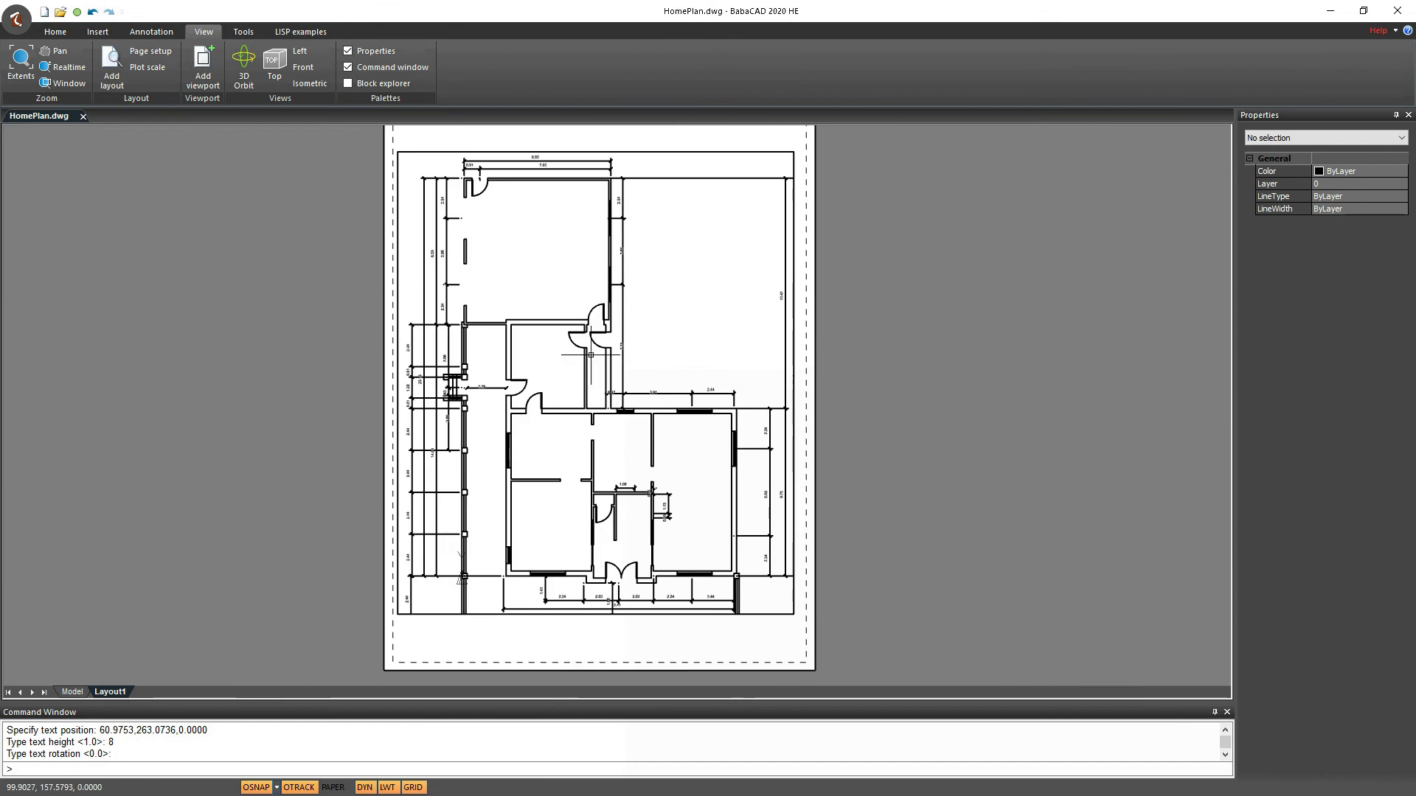
{"action": "left_click", "coordinate": [488, 607]}
{"action": "left_click", "coordinate": [488, 611]}
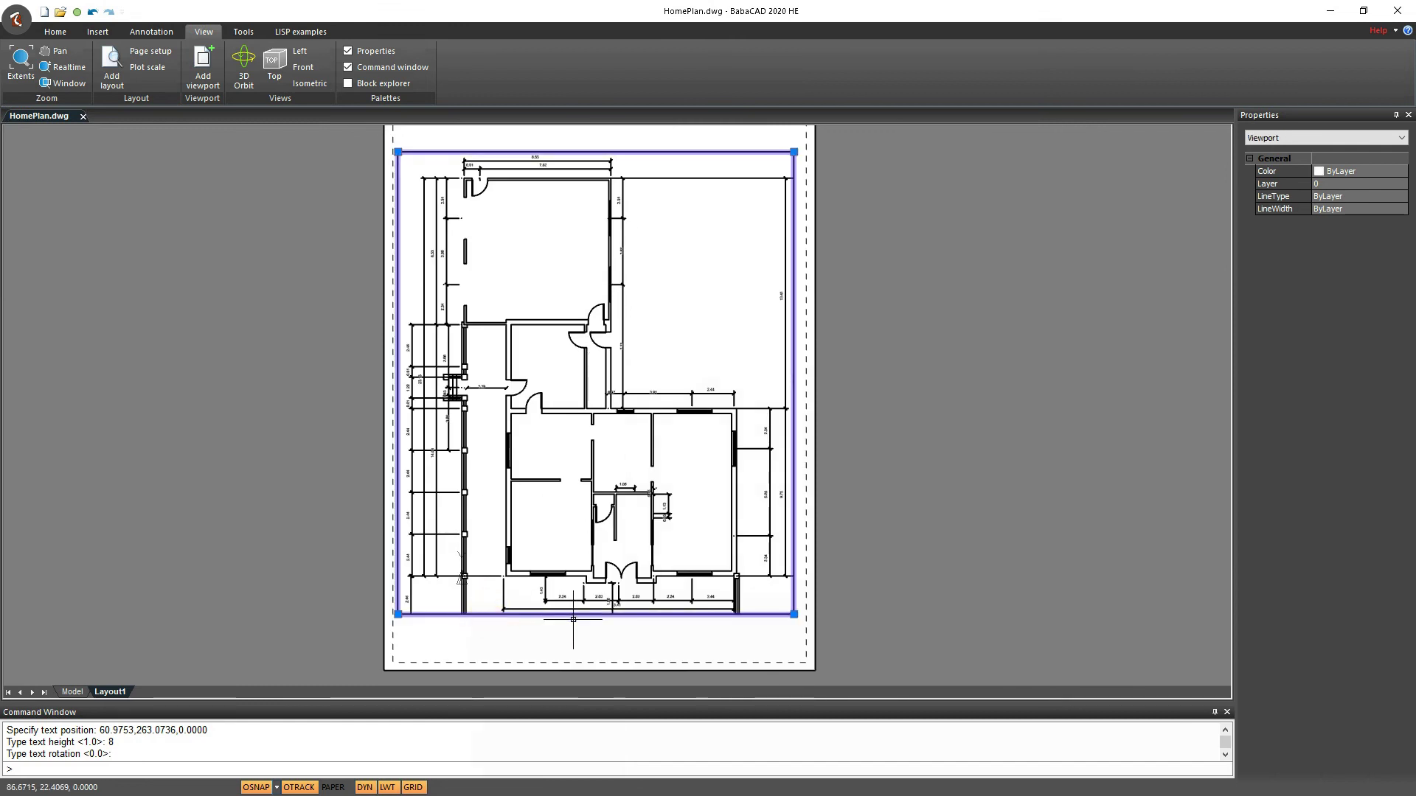
{"action": "left_click", "coordinate": [794, 614]}
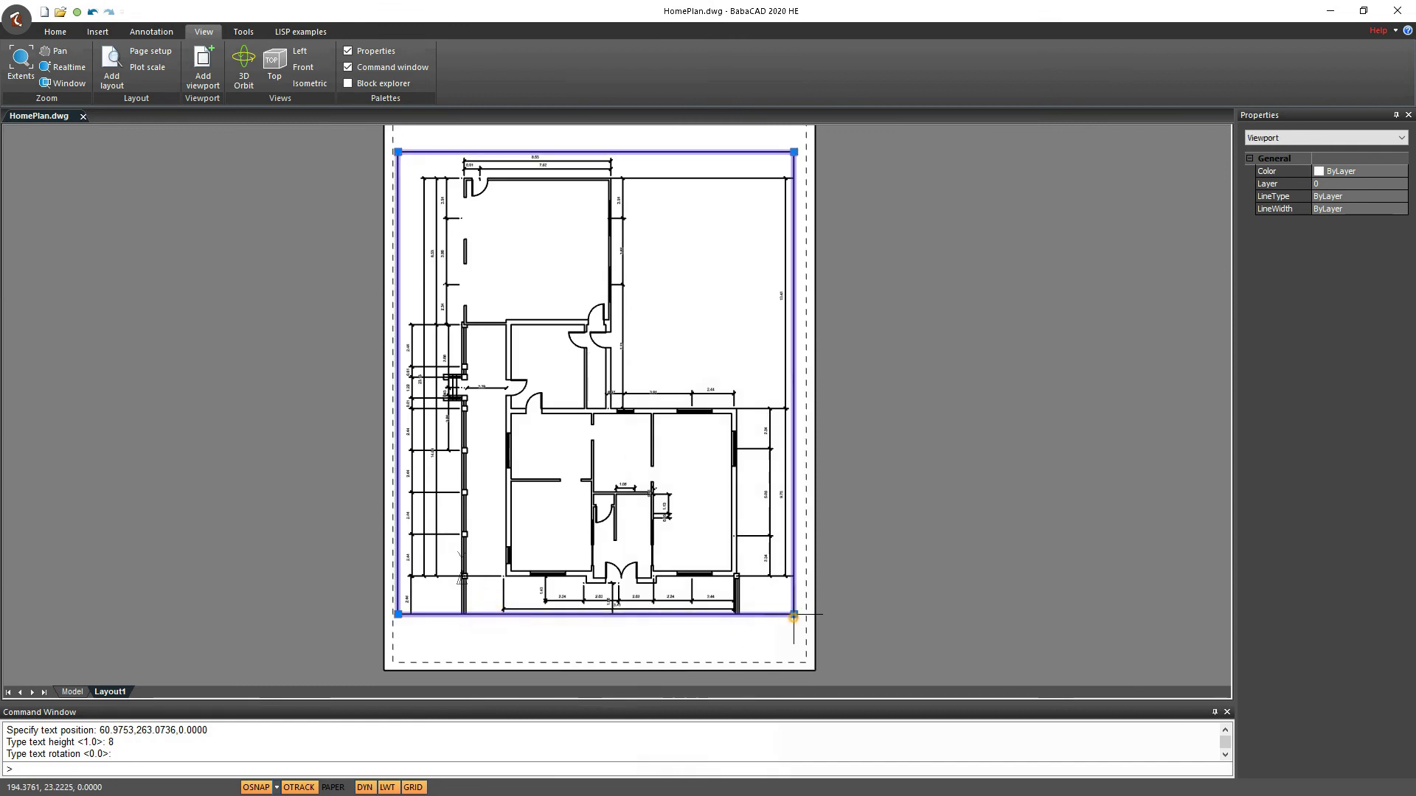
{"action": "left_click", "coordinate": [793, 638]}
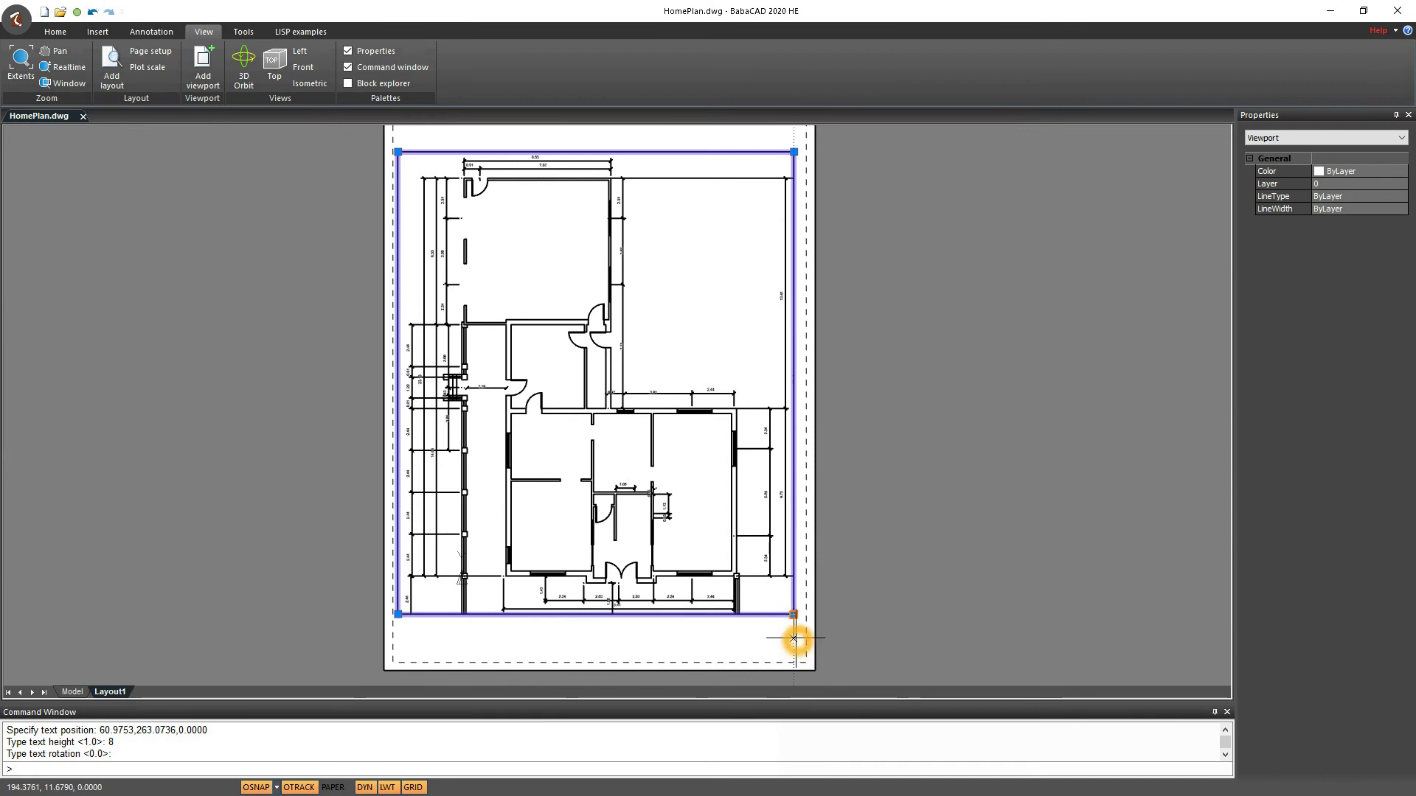
{"action": "left_click", "coordinate": [796, 636]}
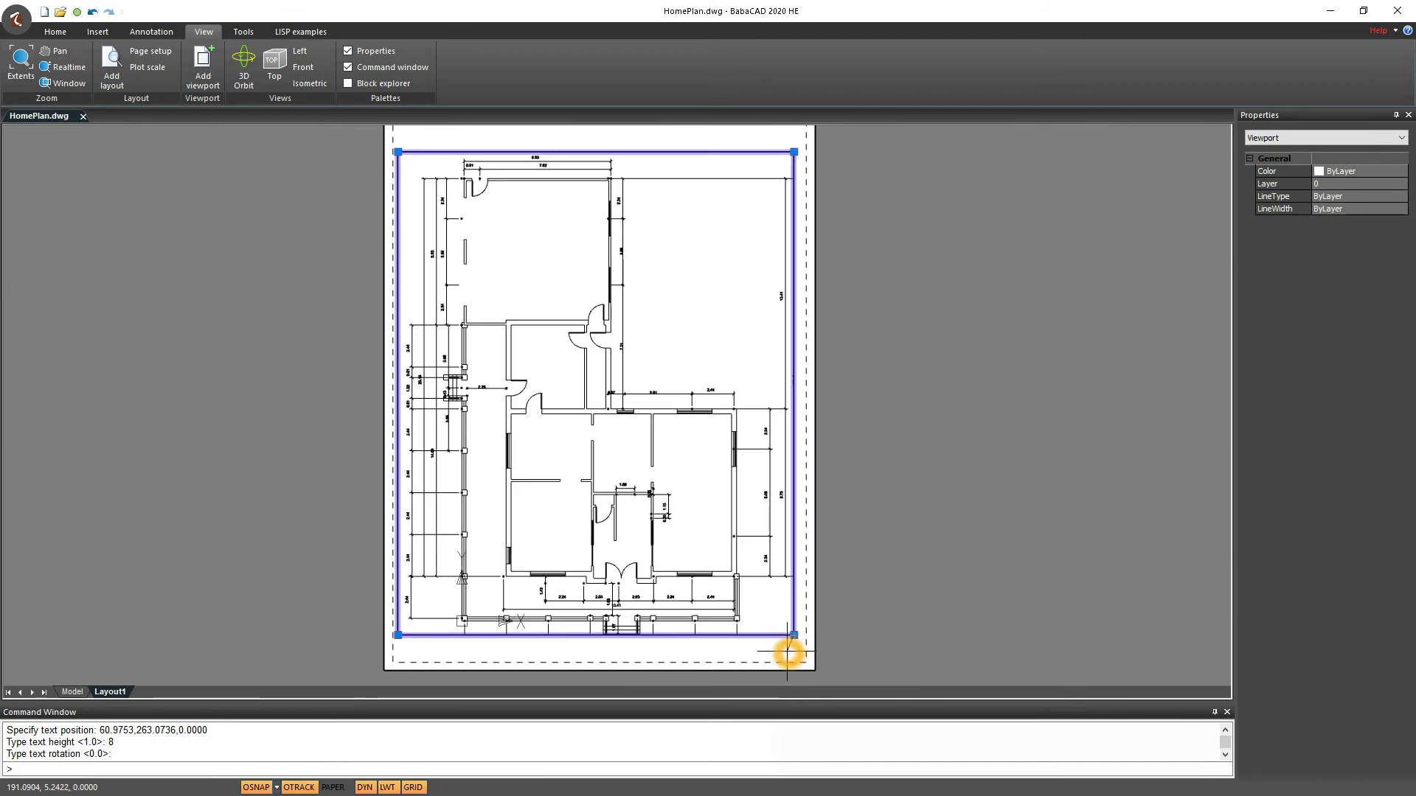
{"action": "left_click", "coordinate": [794, 649]}
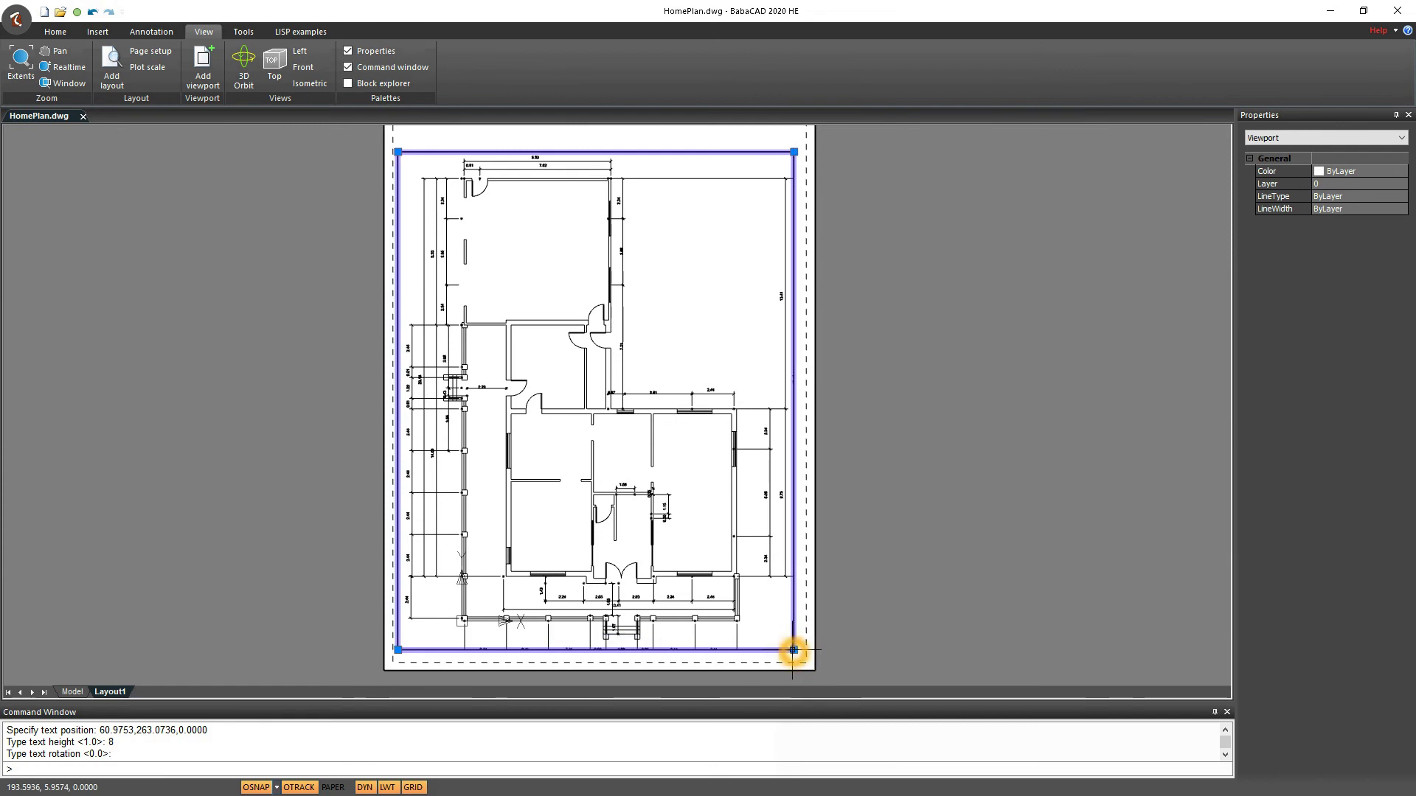
Recentre the floor plan inside the enlarged viewport and bring the whole A4 sheet into view.
{"action": "double_click", "coordinate": [686, 279]}
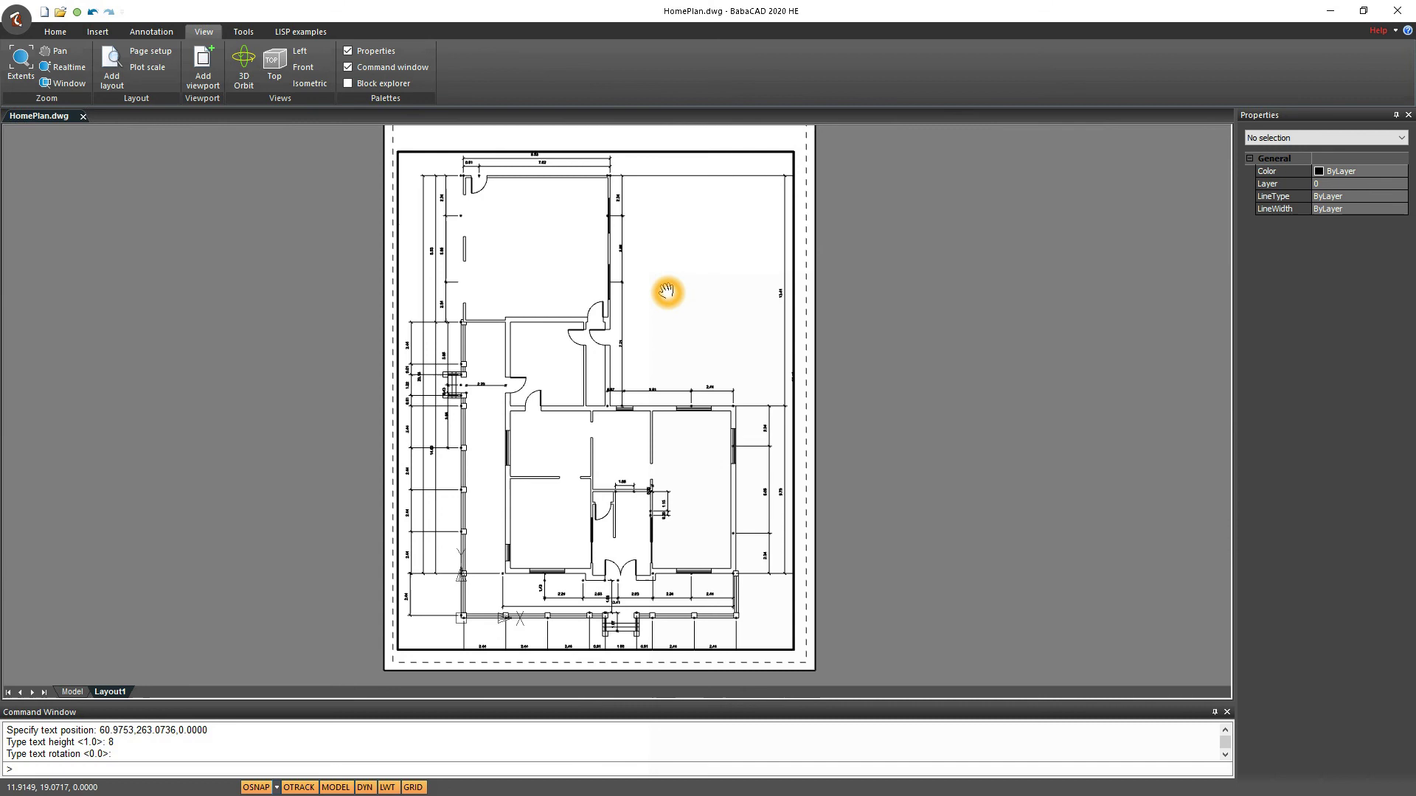
{"action": "middle_click_drag", "start_coordinate": [669, 295], "coordinate": [658, 295]}
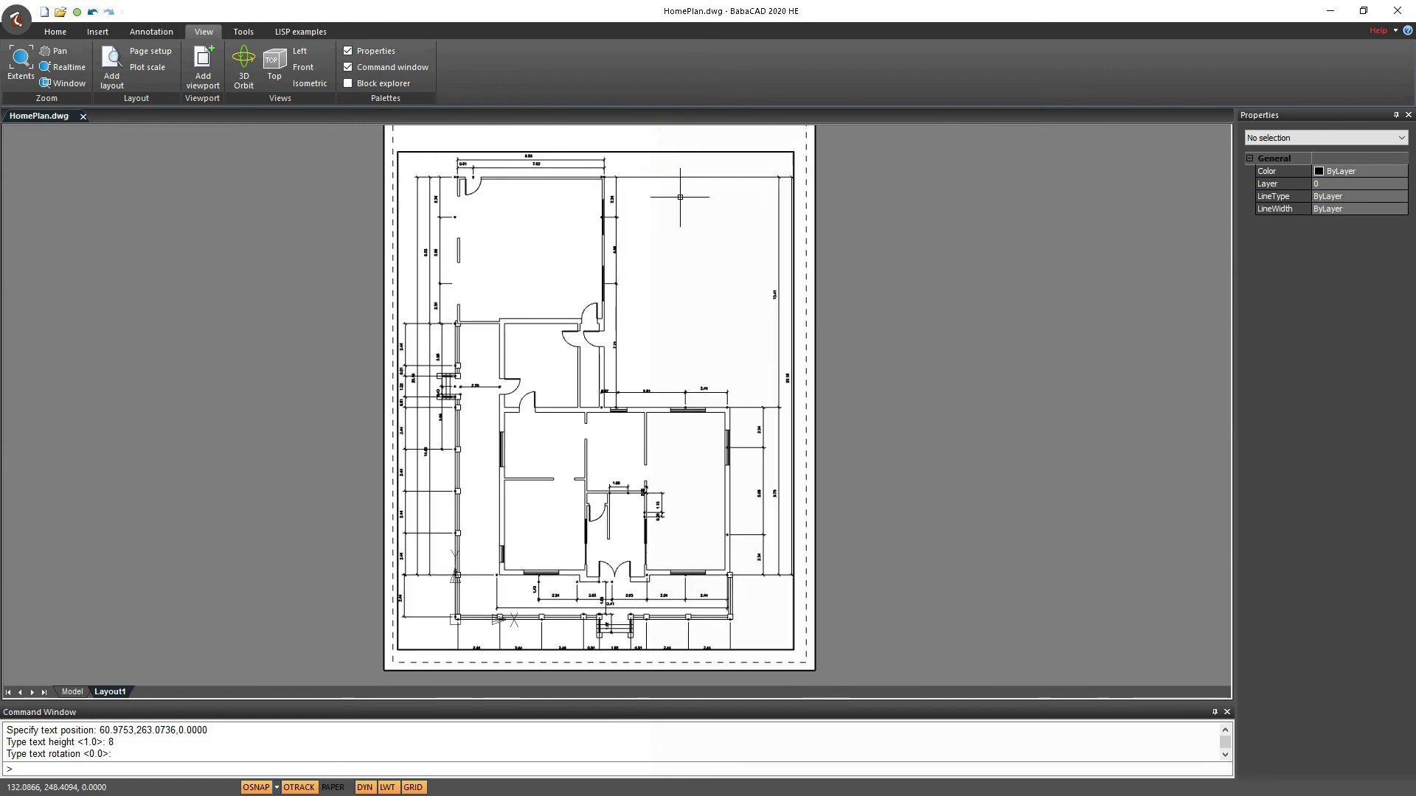
{"action": "scroll", "coordinate": [680, 277], "scroll_direction": "down", "scroll_amount": 2}
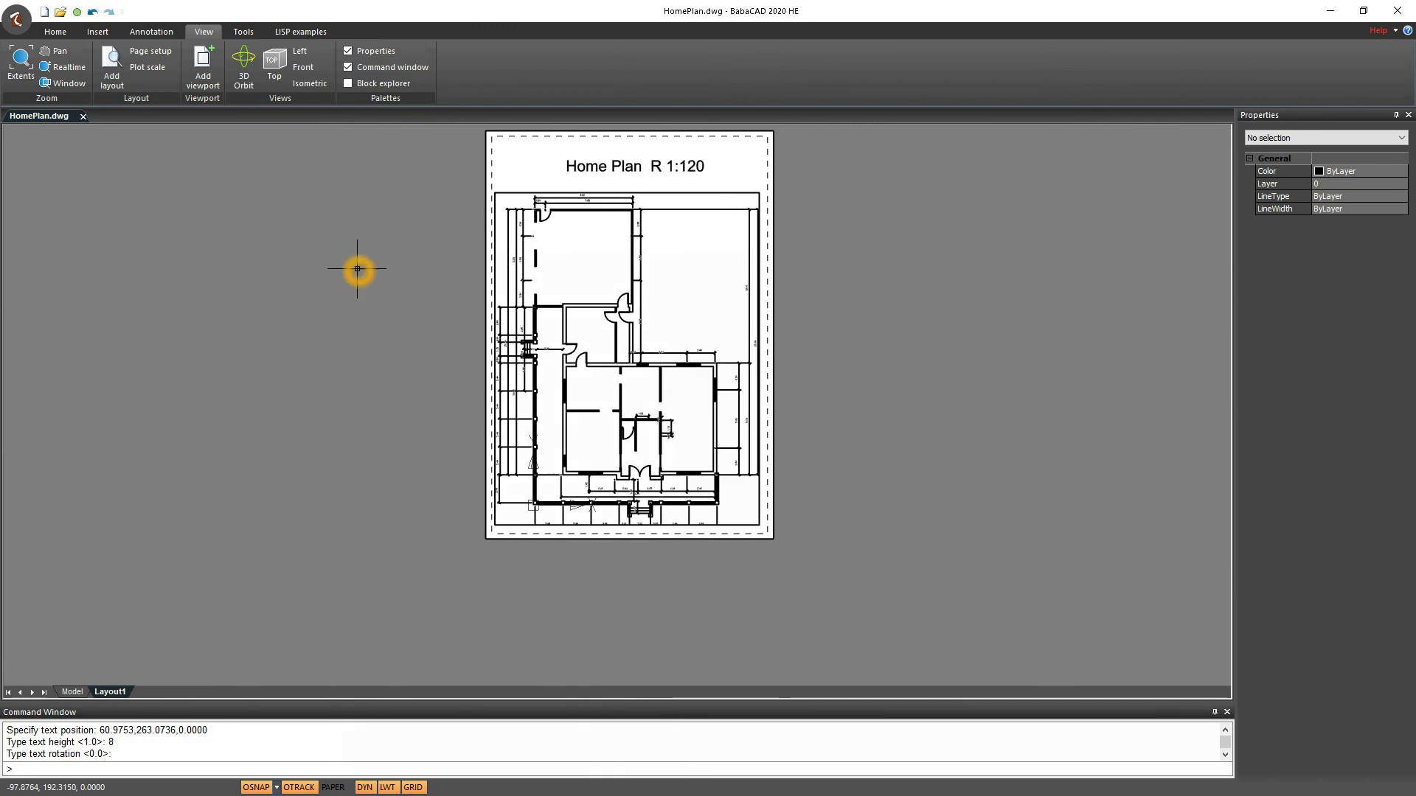
{"action": "middle_click_drag", "start_coordinate": [711, 291], "coordinate": [670, 338]}
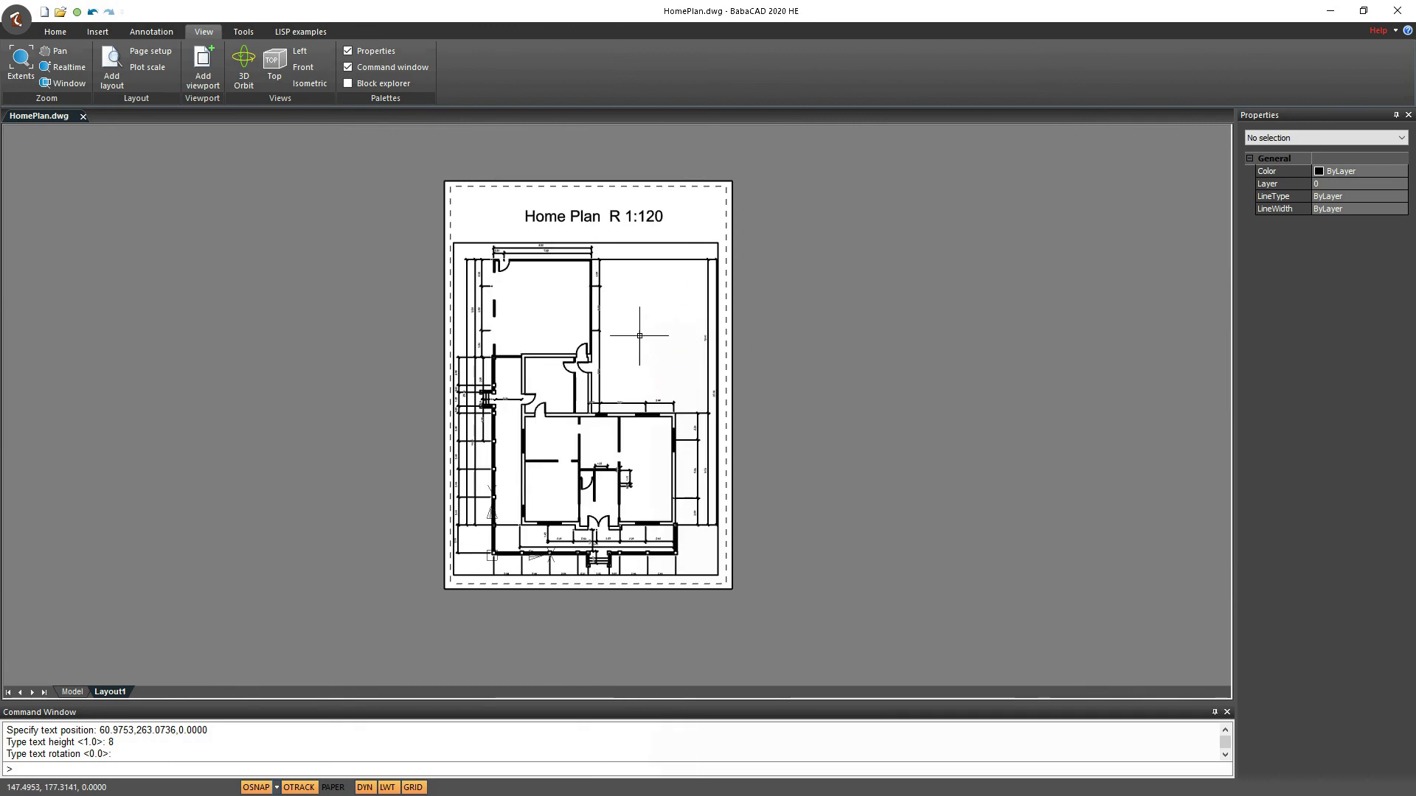
{"action": "left_click", "coordinate": [181, 155]}
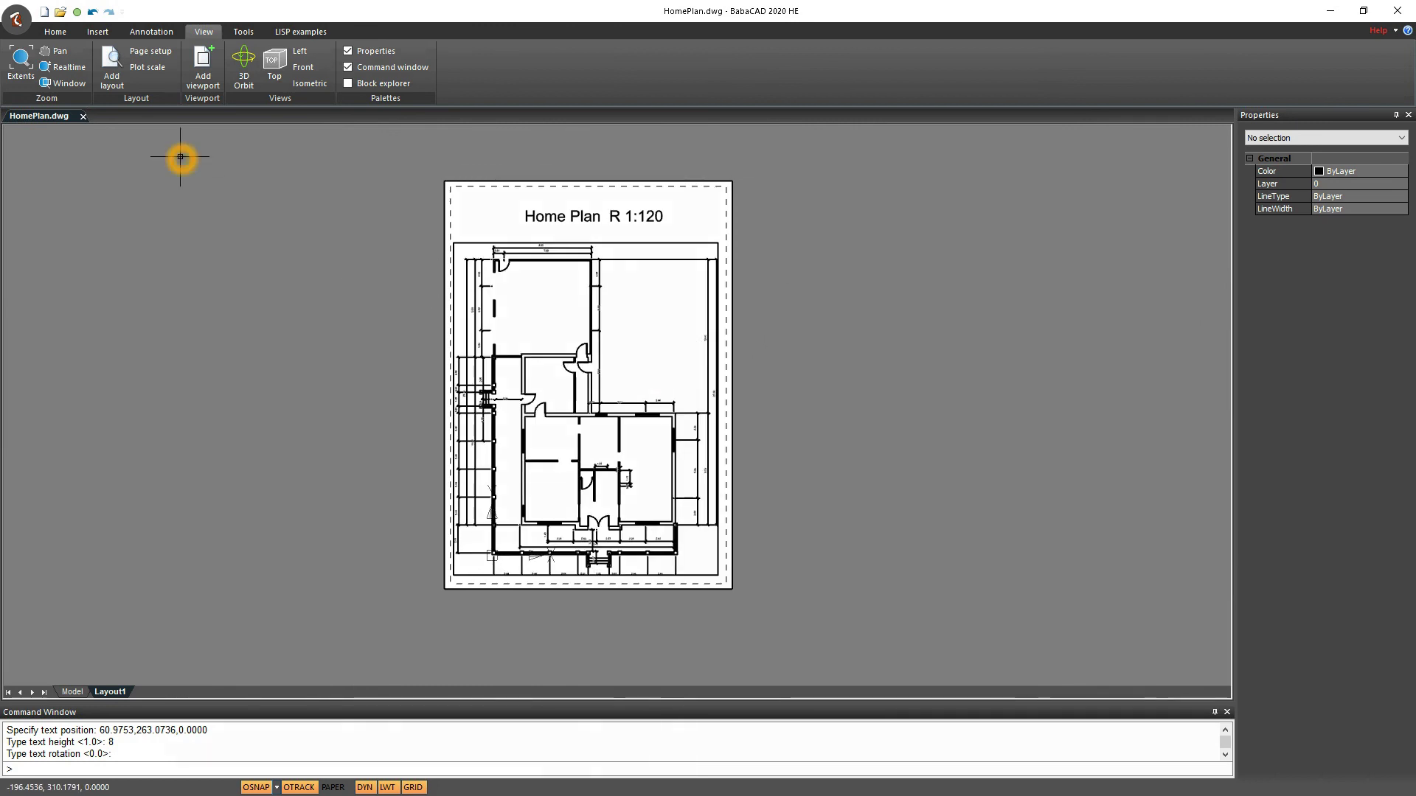
Show the application menu's Print options: Print, Quick Print and Print Preview.
{"action": "left_click", "coordinate": [23, 24]}
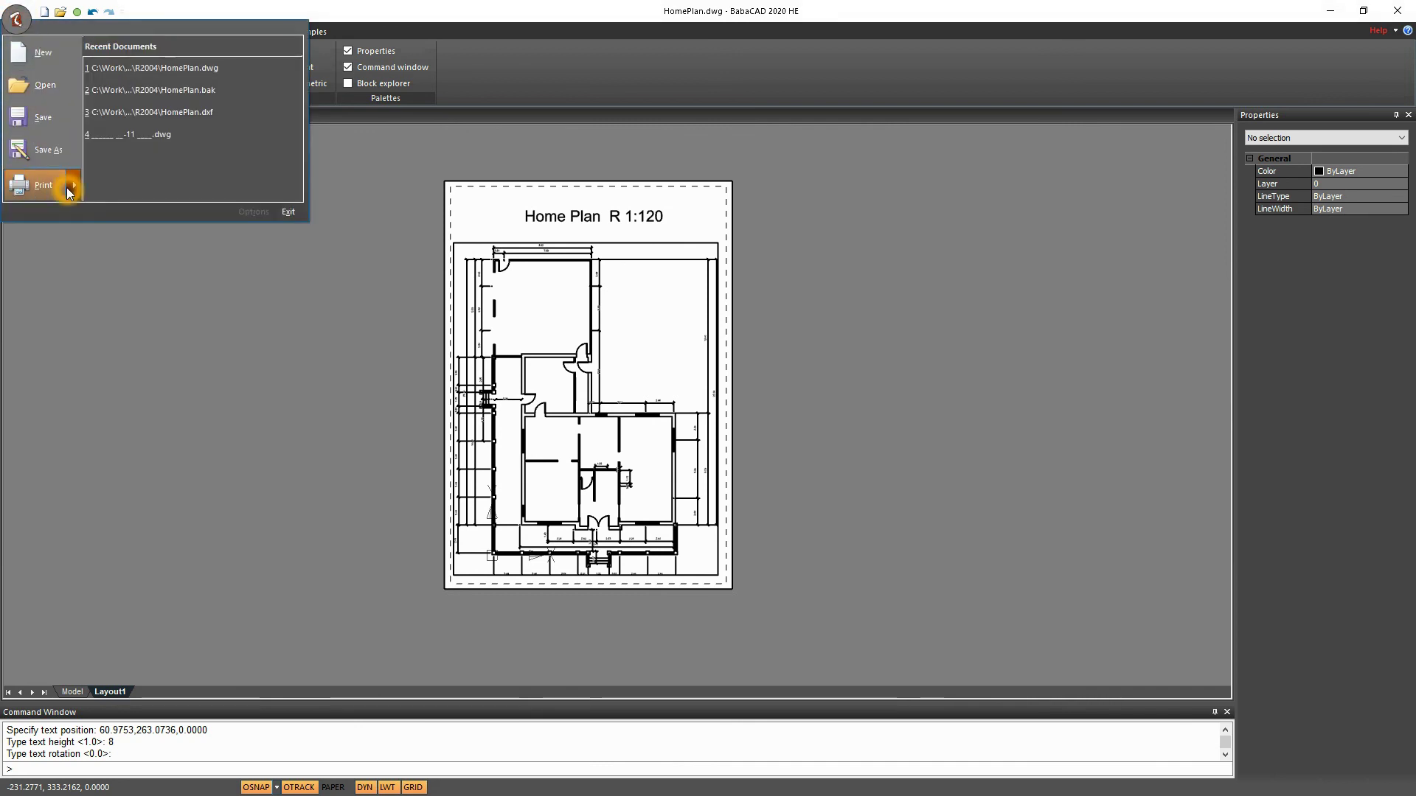
{"action": "left_click", "coordinate": [67, 187]}
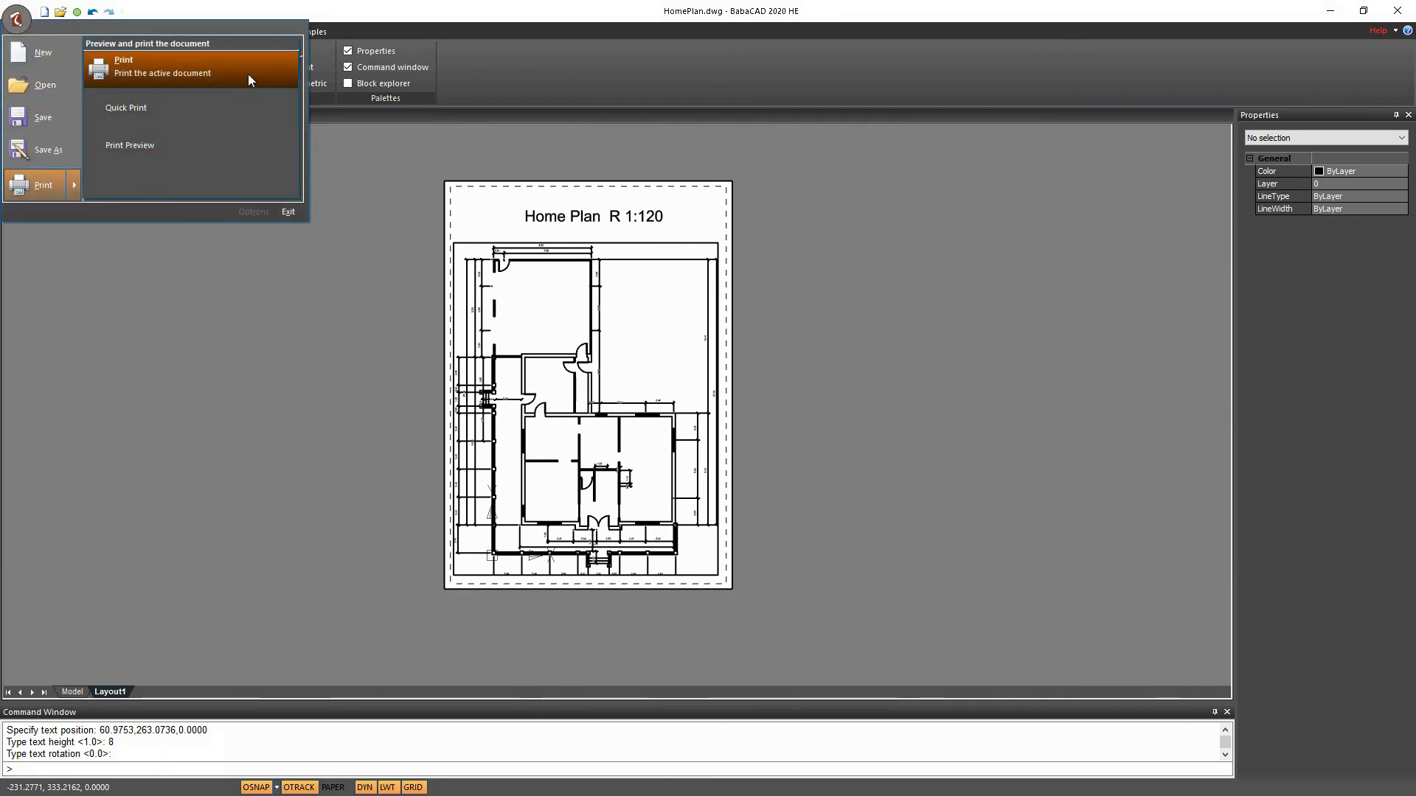